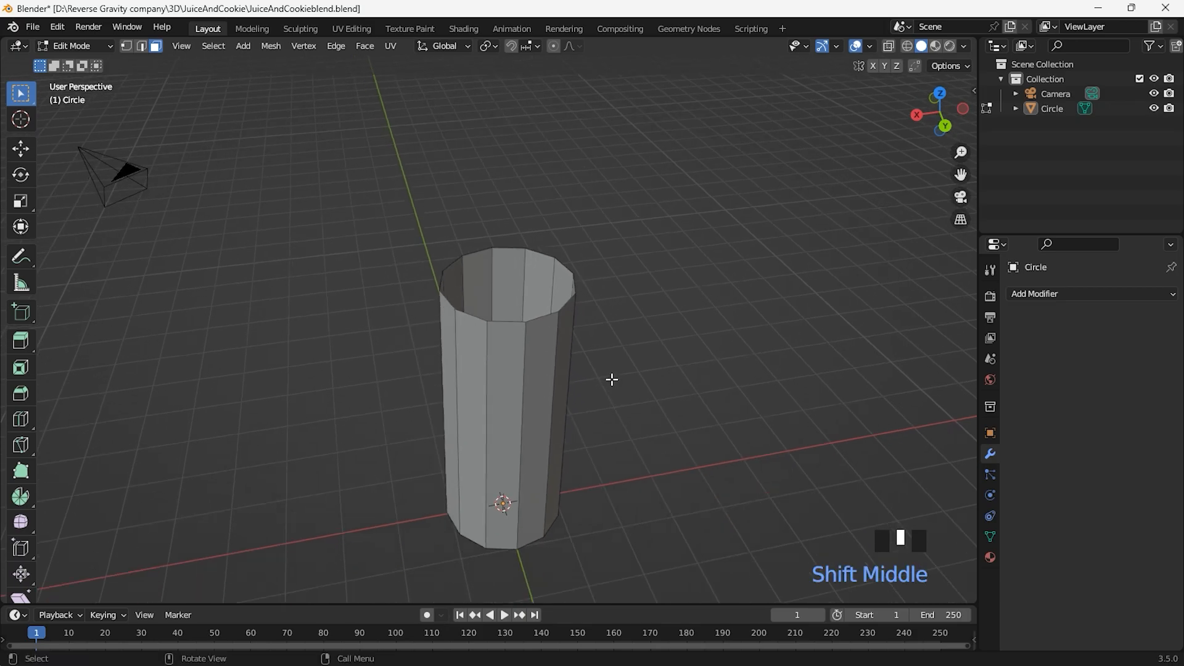
Add a Subdivision Surface modifier to the cup and set its viewport level to 2.
click(1044, 294)
click(885, 564)
click(1151, 360)
Shade the cup smooth and start a loop cut on its mesh.
middle_drag(663, 513, 676, 389)
key(Tab)
right_click(536, 240)
click(537, 238)
key(Tab)
key(ctrl+r)
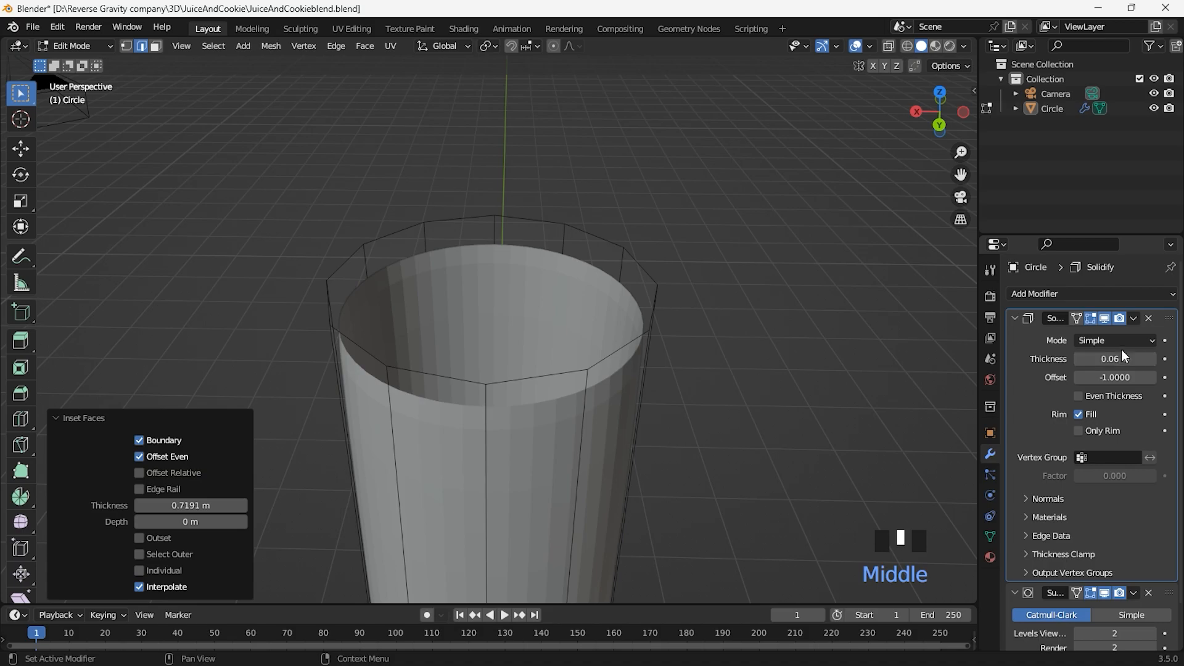
Add a Bevel modifier to the cup, place it above the Subdivision Surface modifier and set its amount to 0.01 m.
click(1085, 295)
click(857, 343)
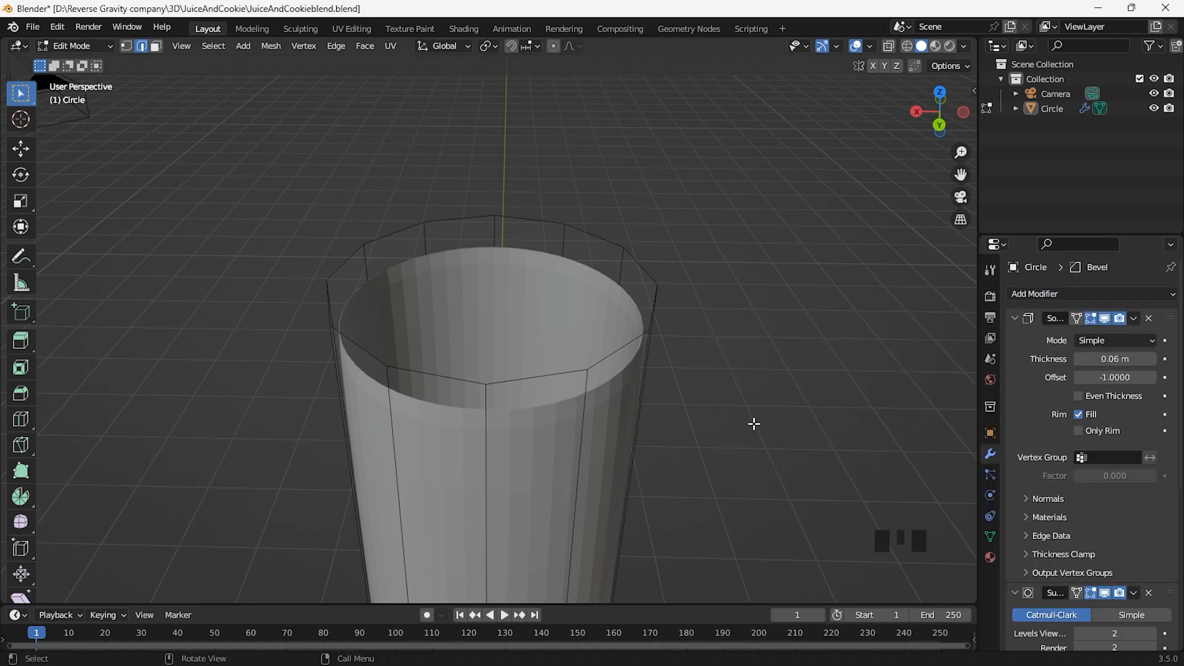
scroll(1159, 523, down, 13)
drag(1170, 462, 1172, 436)
scroll(1172, 436, up, 3)
drag(1115, 443, 1114, 443)
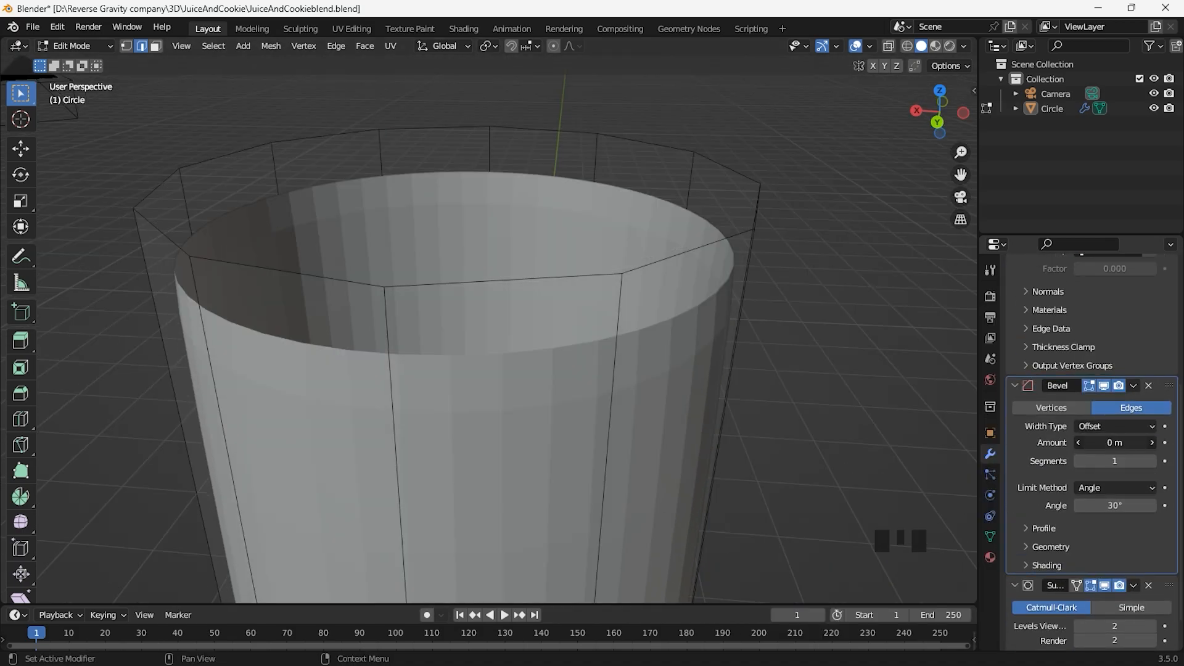
mouse_move(710, 394)
middle_down()
mouse_move(742, 410)
mouse_move(696, 457)
mouse_move(553, 341)
middle_up()
scroll(693, 424, up, 1)
scroll(761, 378, down, 3)
Shade the cup smooth again in Object Mode and save the file.
key(Tab)
right_click(558, 337)
click(563, 333)
click(705, 373)
key(ctrl+s)
Move the cup along the X axis, away from the world origin.
middle_drag(707, 382, 630, 383)
scroll(608, 417, up, 5)
scroll(608, 418, down, 4)
click(513, 361)
key(g)
key(x)
click(247, 345)
click(567, 426)
shift+middle_drag(552, 493, 567, 420)
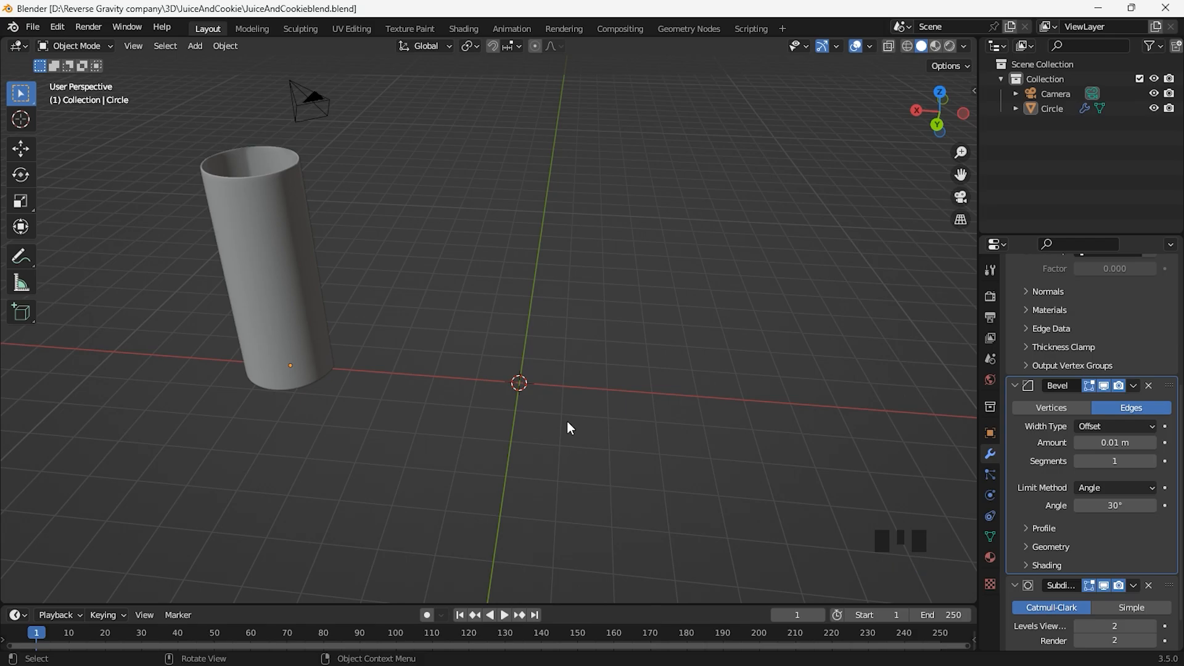
Add a mesh circle with 12 vertices and a 1 m radius at the world origin.
key(shift+a)
mouse_move(501, 365)
click(641, 338)
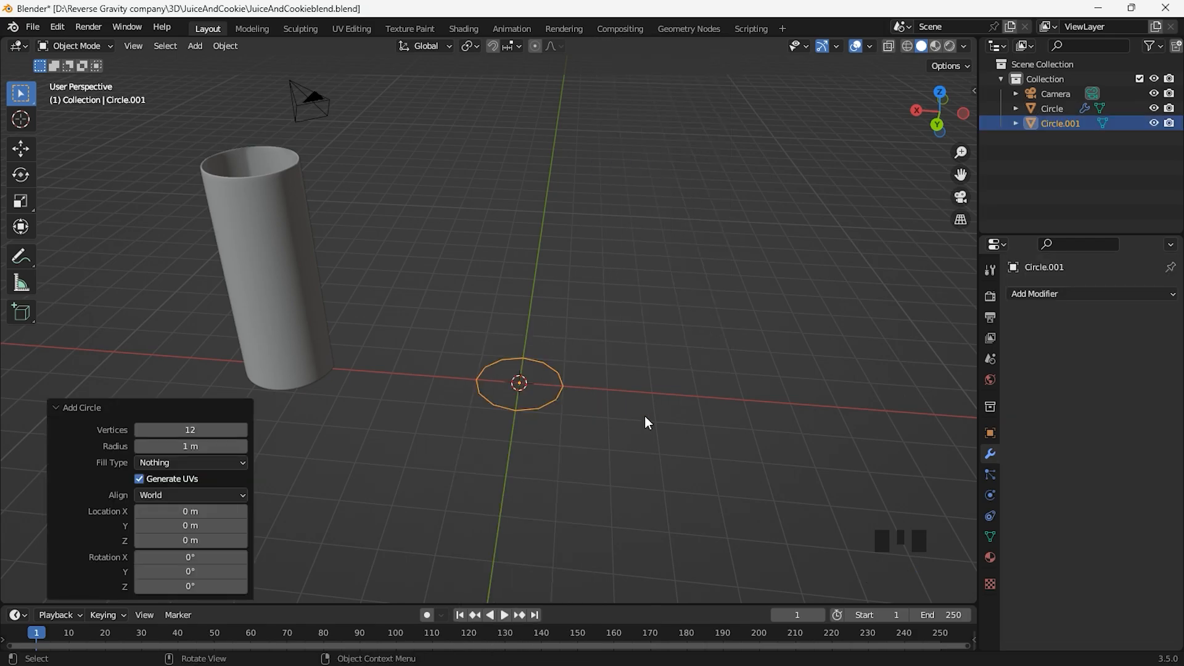
scroll(654, 480, up, 5)
shift+middle_drag(654, 480, 699, 467)
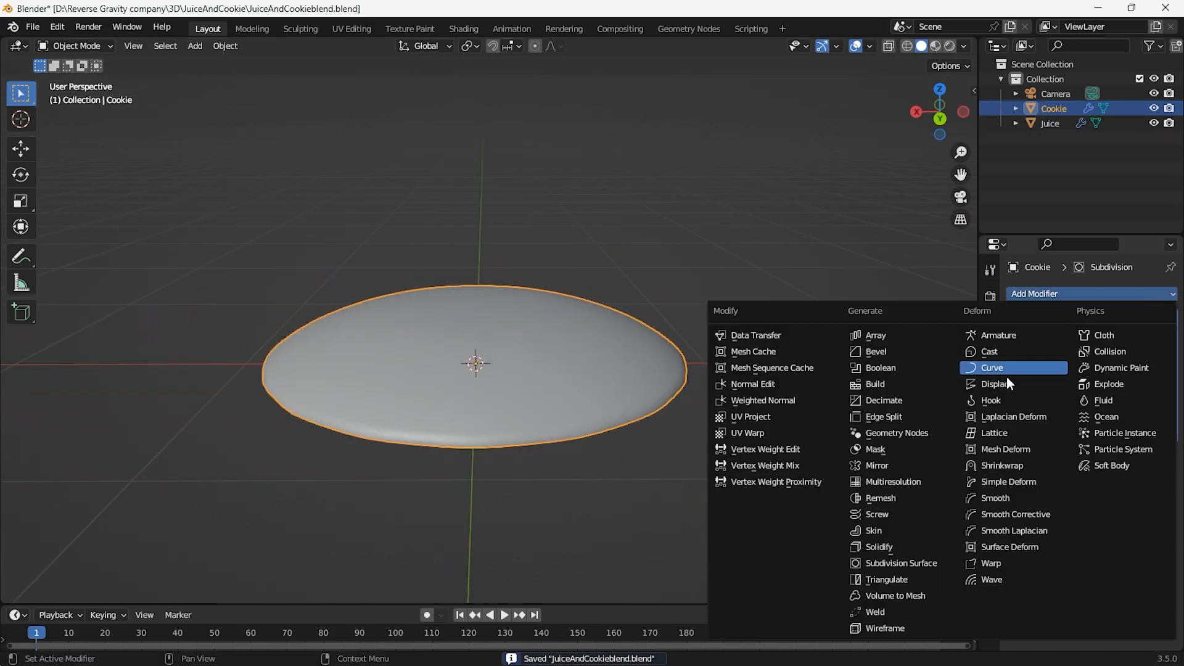
Add a Displace modifier to the cookie and give it a new procedural texture.
click(1024, 376)
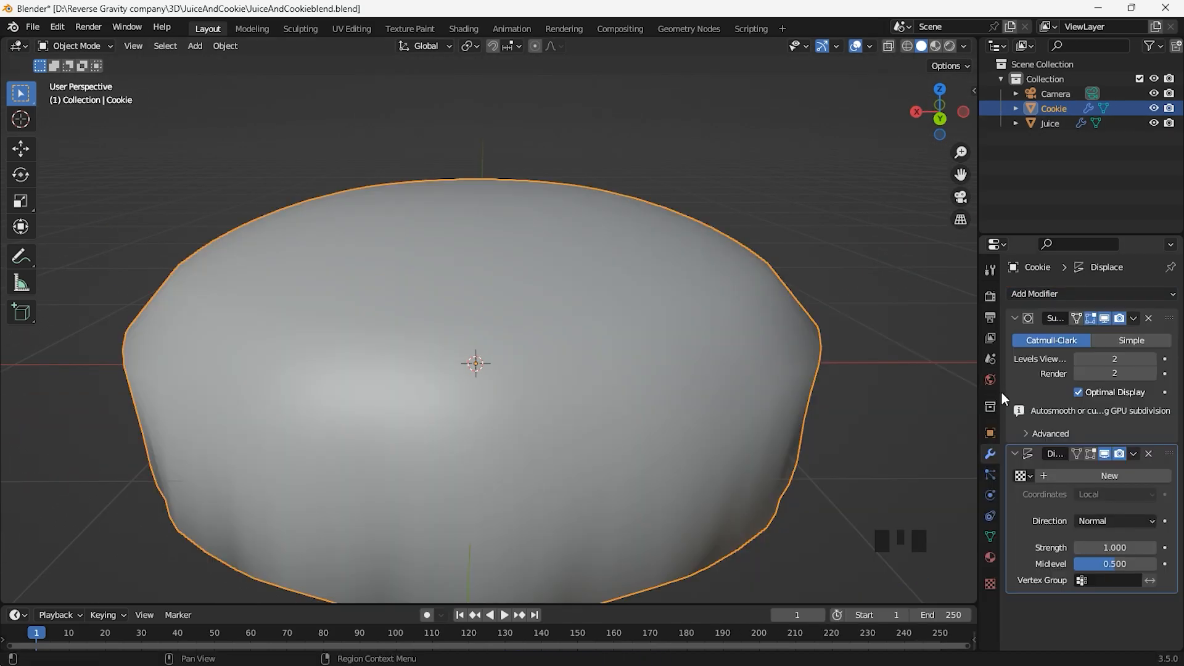
click(1100, 478)
click(1165, 477)
click(1139, 339)
click(1094, 394)
scroll(1095, 396, down, 2)
mouse_move(1118, 564)
mouse_down()
mouse_move(1152, 564)
mouse_move(1071, 548)
mouse_move(1125, 564)
mouse_up()
Set the cookie's Displace modifier to strength -0.200 and midlevel 0.640.
click(991, 454)
scroll(538, 391, up, 2)
mouse_move(638, 438)
middle_down()
mouse_move(651, 454)
mouse_move(630, 450)
mouse_move(633, 440)
middle_up()
click(646, 450)
click(597, 399)
mouse_move(1104, 547)
mouse_down()
mouse_move(1117, 548)
mouse_move(1092, 548)
mouse_move(1133, 548)
mouse_move(1121, 548)
mouse_up()
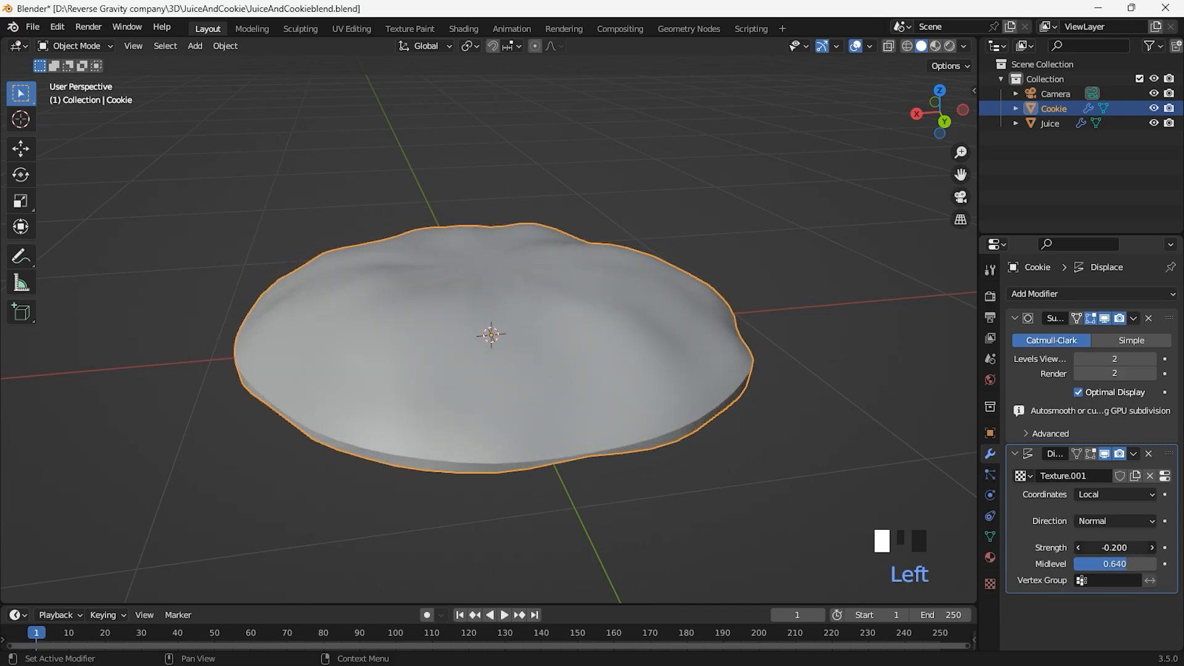
Enable Auto Smooth for the cookie's normals and save the file.
middle_drag(790, 472, 679, 475)
click(990, 537)
scroll(1087, 556, down, 3)
click(1083, 564)
click(1083, 564)
click(1083, 563)
click(630, 473)
key(ctrl+s)
click(617, 404)
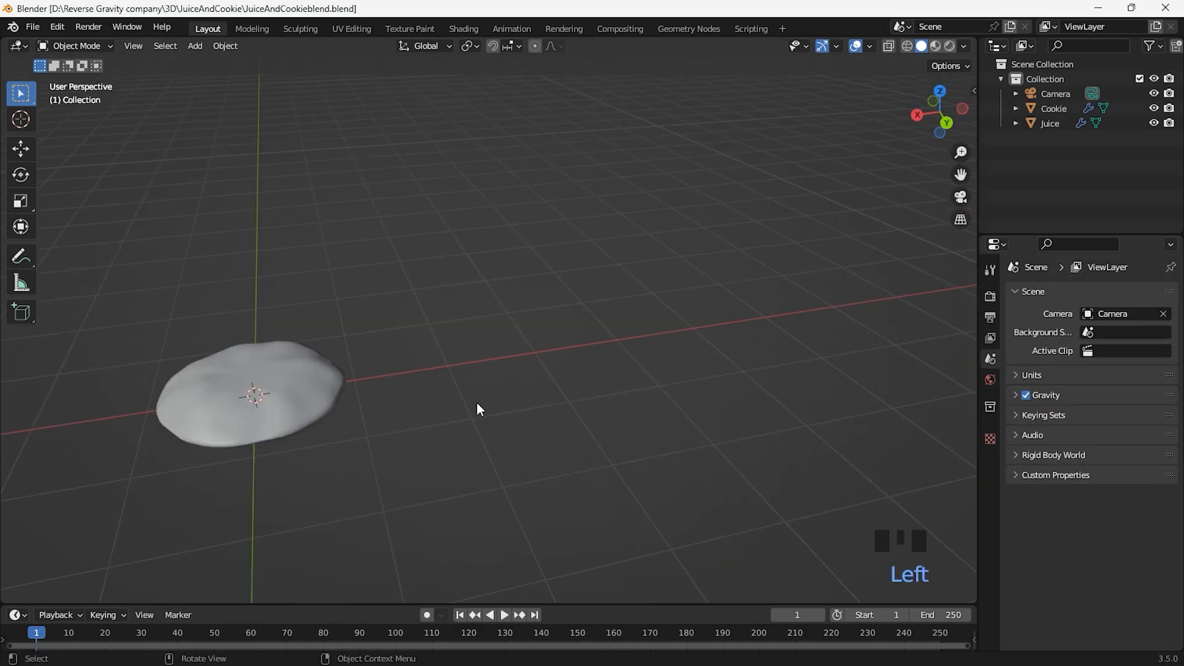
Add a cube, scale it down and move it -3.0664 m along the X axis, beside the cookie.
key(shift+a)
mouse_move(440, 368)
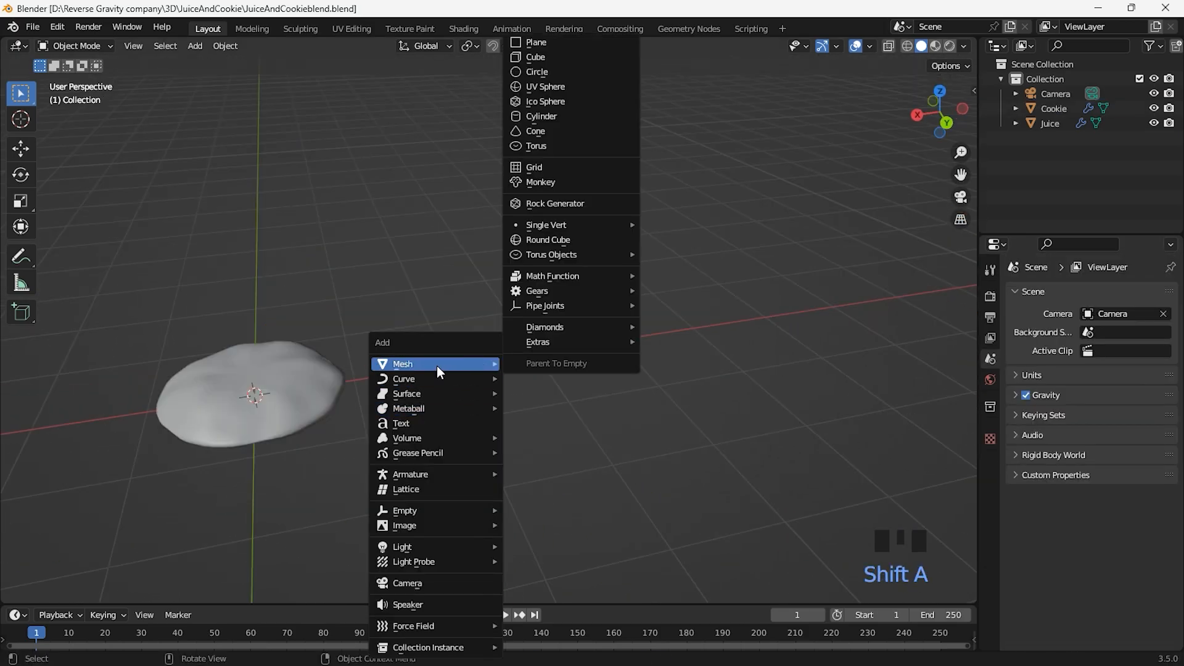
click(537, 60)
key(s)
click(361, 423)
key(g)
key(x)
click(629, 415)
scroll(560, 409, down, 4)
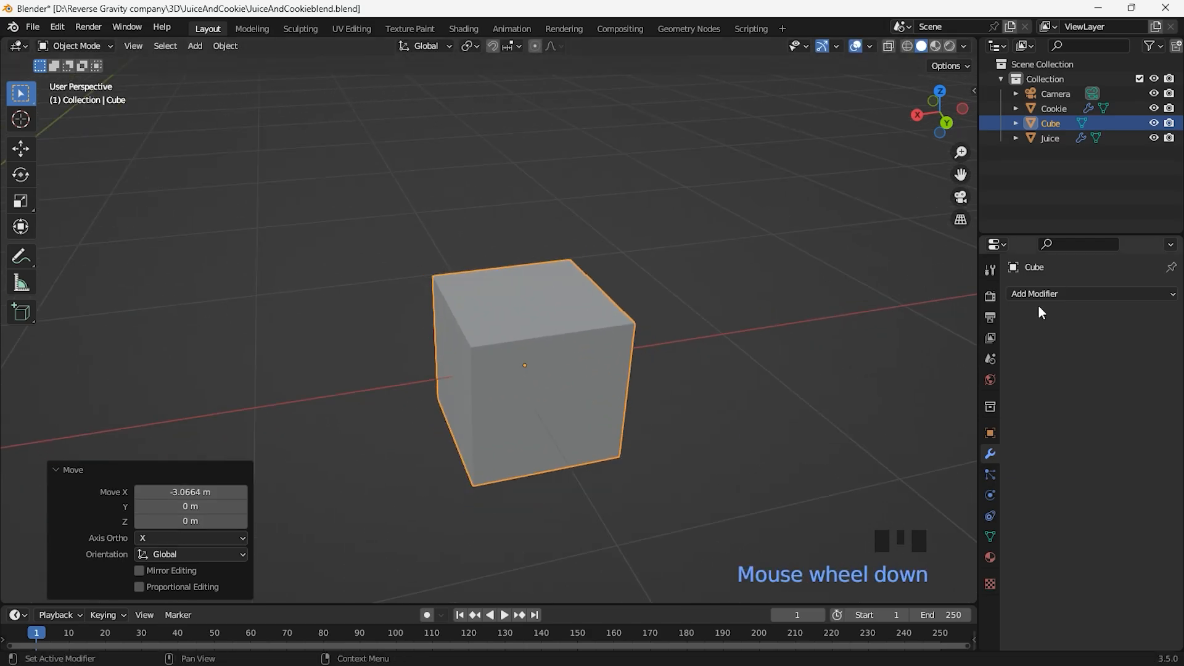
Round the cube into a sphere with an applied subdivision modifier and enter Edit Mode.
click(1048, 294)
click(879, 543)
key(Tab)
Bisect the sphere with a steep cut near its side, clearing the inner part and filling the cut face.
middle_drag(645, 430, 617, 469)
click(25, 445)
click(77, 492)
middle_drag(370, 494, 464, 364)
click(463, 364)
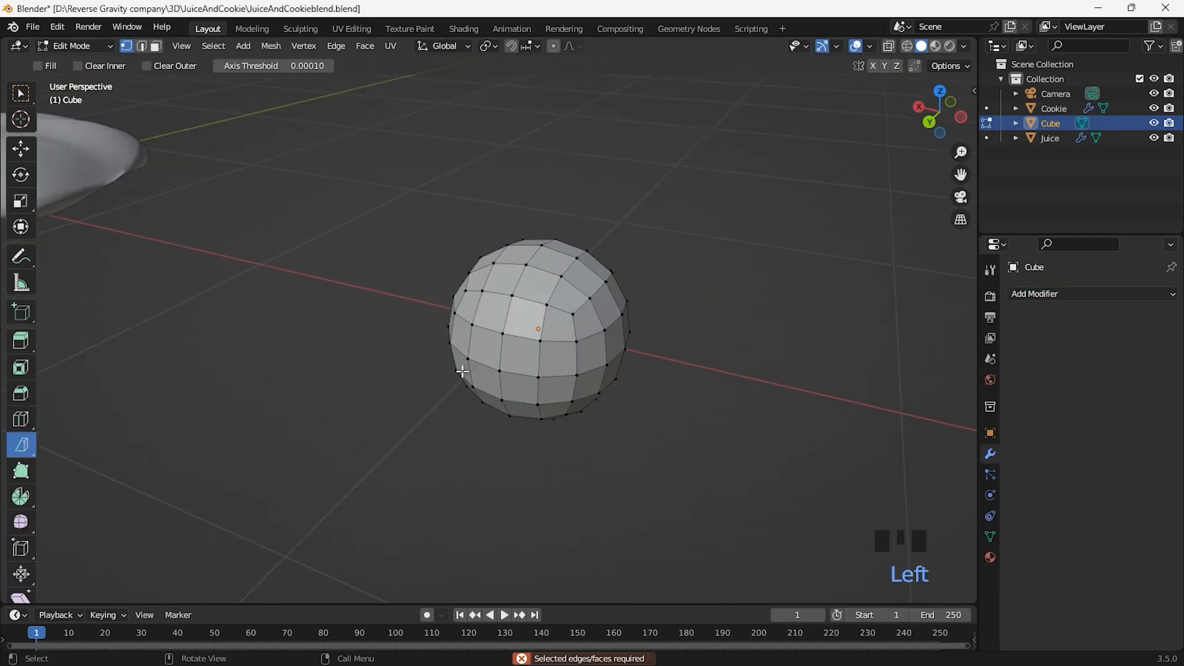
drag(488, 223, 471, 434)
click(140, 555)
click(140, 538)
Bisect the whole mesh diagonally across its lower side, with Clear Inner and Fill.
middle_drag(460, 388, 468, 410)
scroll(529, 412, up, 3)
key(a)
drag(425, 329, 561, 444)
click(149, 555)
click(148, 539)
Slice the mesh with a near-vertical bisect from a new angle, clearing the outer part and filling the cut.
middle_drag(586, 423, 648, 389)
drag(563, 226, 557, 481)
click(154, 554)
click(151, 539)
click(164, 557)
click(164, 570)
click(149, 539)
Bisect off the mesh's upper corner diagonally, using Fill and Clear Inner instead of Clear Outer.
middle_drag(500, 457, 494, 401)
drag(531, 217, 331, 325)
click(152, 570)
click(151, 539)
click(153, 555)
click(154, 571)
Bisect the mesh with a straight vertical cut, filling the cut face and clearing the outer part.
middle_drag(478, 371, 616, 247)
scroll(590, 453, down, 2)
shift+middle_drag(617, 246, 506, 185)
drag(507, 160, 508, 494)
click(151, 538)
click(161, 571)
Select the whole mesh and bisect it with a slightly slanted steep cut, using Clear Outer and Fill.
mouse_move(512, 370)
middle_down()
mouse_move(627, 319)
mouse_move(512, 376)
middle_up()
key(a)
drag(494, 222, 472, 563)
click(162, 571)
click(154, 540)
Bisect the whole mesh with a shallow diagonal cut across its top, clearing the outer part and filling the gap.
middle_drag(346, 493, 420, 432)
middle_drag(419, 432, 555, 487)
middle_drag(432, 481, 476, 463)
key(a)
drag(362, 224, 604, 343)
click(159, 571)
click(158, 539)
Make one more filled bisect cut, keeping Clear Inner on and Clear Outer off, and return to Object Mode.
middle_drag(395, 469, 514, 504)
click(155, 571)
click(154, 537)
click(155, 571)
click(154, 555)
click(650, 474)
middle_drag(650, 474, 660, 441)
key(Tab)
Add a Bevel modifier with an amount of 0.69 m to the faceted chip and shade it smooth.
scroll(622, 464, up, 2)
click(1044, 295)
click(905, 369)
right_click(587, 383)
click(587, 383)
middle_drag(587, 384, 709, 439)
scroll(709, 440, up, 2)
drag(1116, 376, 1135, 375)
middle_drag(667, 432, 703, 478)
Enable Auto Smooth for the chip's normals with an angle of 180°.
click(990, 536)
scroll(1078, 555, down, 3)
click(1078, 562)
click(1123, 562)
text(180)
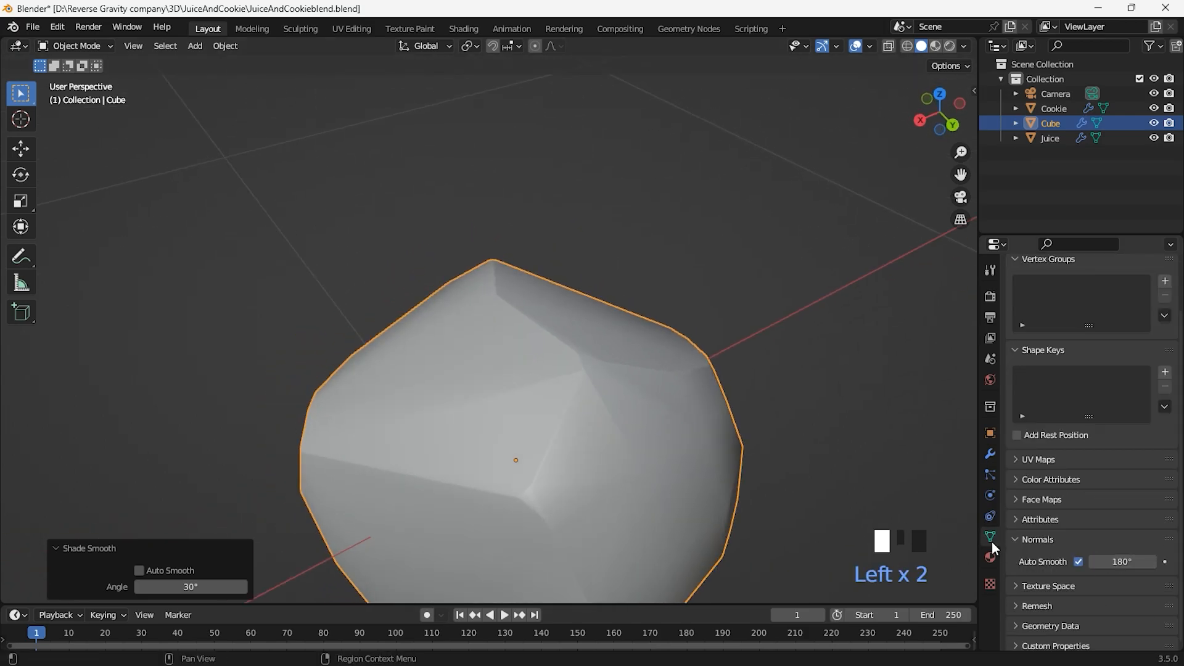
click(990, 454)
click(876, 451)
Try an additional modifier after the chip's Bevel modifier and remove it again.
click(1111, 295)
click(888, 520)
drag(1116, 559, 1142, 558)
click(1149, 518)
Save the file and check the bevelled chip's mesh in Edit Mode, returning to Object Mode.
key(ctrl+s)
scroll(576, 410, down, 4)
scroll(699, 429, up, 1)
key(ctrl+1)
key(Tab)
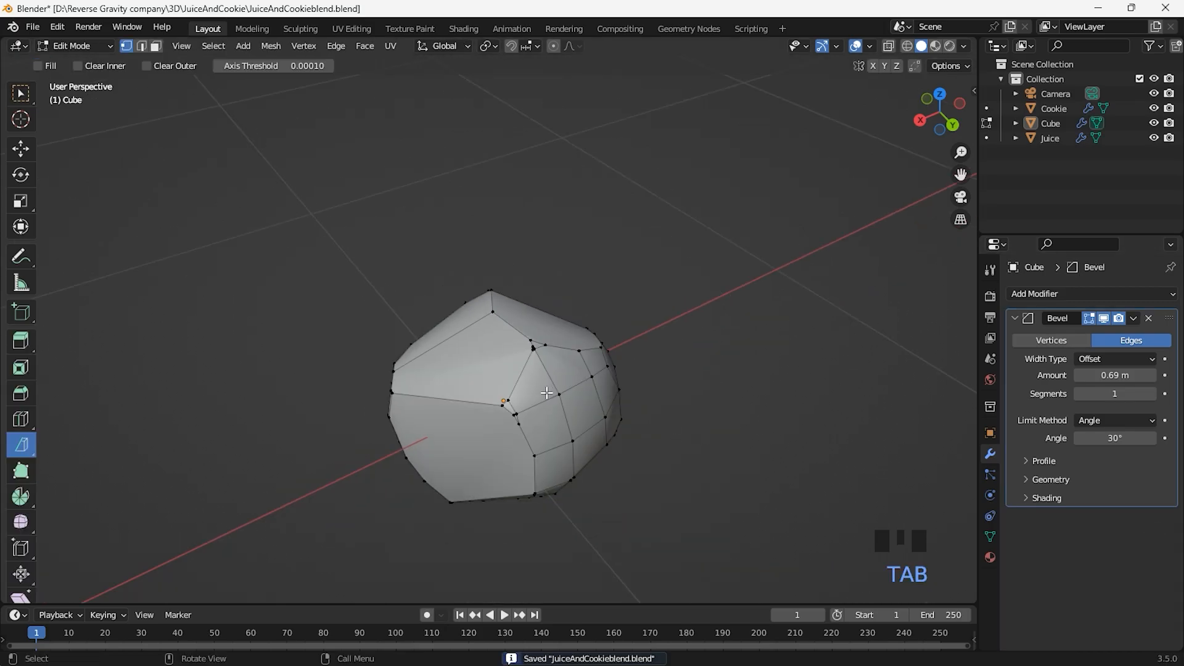
key(Tab)
Try a level 2 Subdivision modifier after the chip's Bevel modifier and remove it again.
click(706, 409)
click(521, 368)
key(ctrl+2)
middle_drag(521, 369, 639, 410)
scroll(639, 410, down, 2)
click(1080, 560)
click(1148, 518)
scroll(697, 500, down, 5)
scroll(700, 501, up, 2)
Add a Subdivision modifier with viewport level 1 to the chip and scale it down to chip size relative to the cookie.
key(ctrl+1)
middle_drag(772, 495, 497, 520)
scroll(497, 519, down, 7)
scroll(500, 519, up, 4)
key(s)
click(557, 461)
key(s)
click(534, 444)
shift+middle_drag(535, 467, 767, 464)
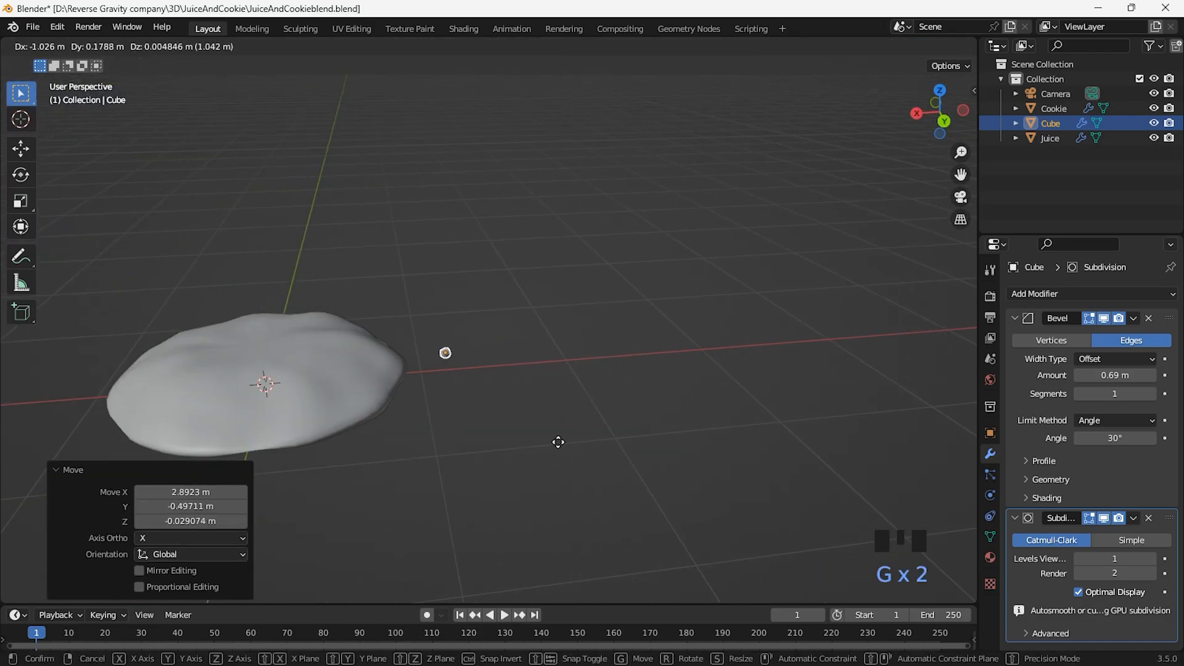
Set the snapping target to faces and move the small chip onto the cookie's top surface.
click(558, 442)
click(517, 45)
click(471, 135)
key(g)
click(360, 385)
scroll(360, 387, up, 2)
shift+middle_drag(360, 395, 671, 382)
scroll(679, 351, up, 4)
key(g)
click(678, 355)
Duplicate the chip to another spot on the cookie, adjust its height along Z, and enlarge it by a factor of about 1.63.
scroll(613, 433, up, 2)
middle_drag(613, 433, 704, 435)
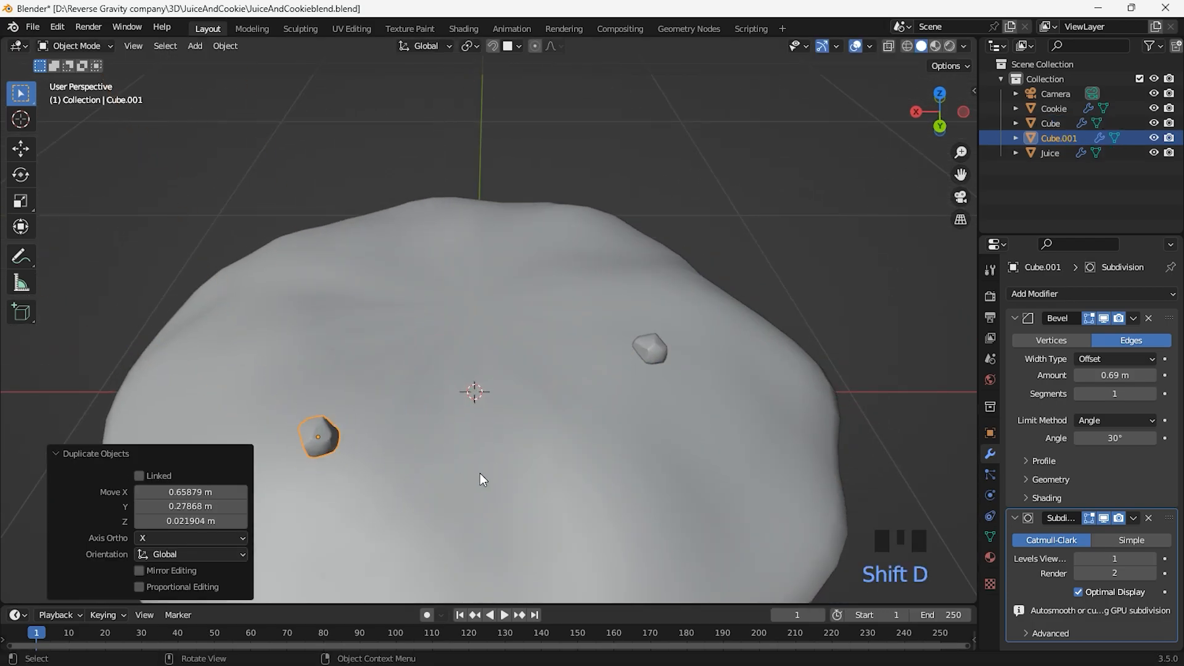
middle_drag(472, 475, 518, 407)
key(g)
key(z)
click(535, 482)
middle_drag(654, 441, 671, 447)
key(s)
click(690, 459)
Duplicate the enlarged chip to the other side of the cookie, resize it and sink it slightly into the surface.
middle_drag(697, 401, 683, 507)
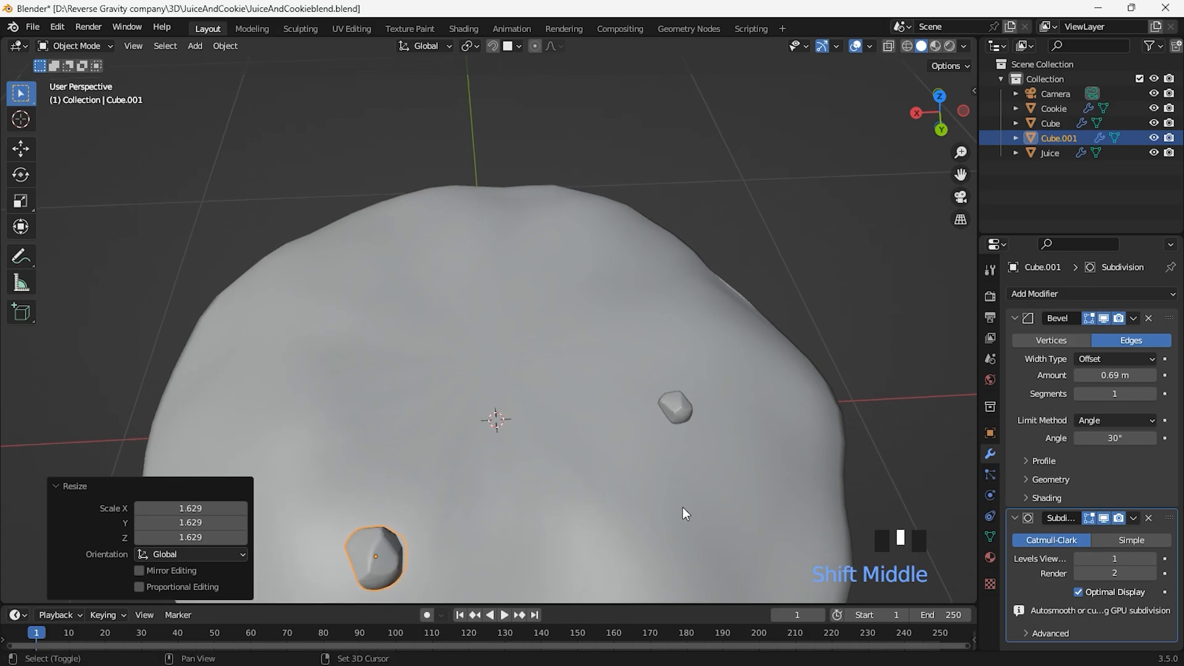
key(shift+d)
click(435, 336)
key(s)
click(437, 346)
middle_drag(523, 395, 589, 361)
key(g)
click(589, 387)
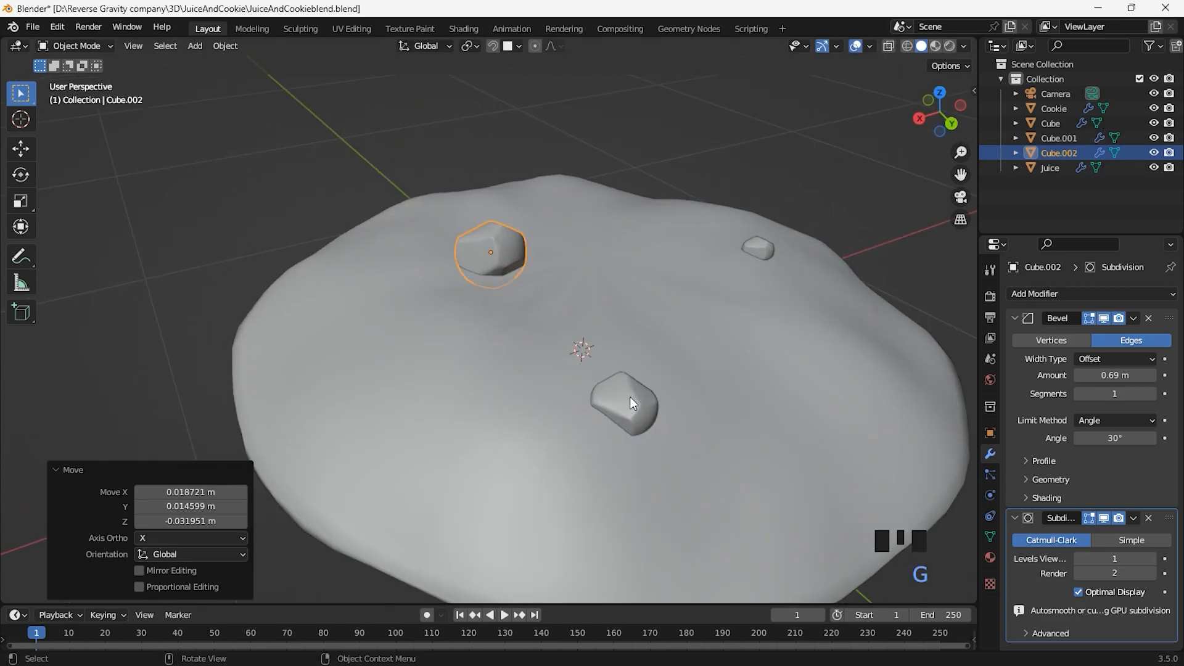
Scatter more resized chip copies over the cookie, scaling one by about 0.74 and seating it in the surface.
key(g)
click(355, 401)
click(682, 366)
middle_drag(684, 370, 596, 417)
key(g)
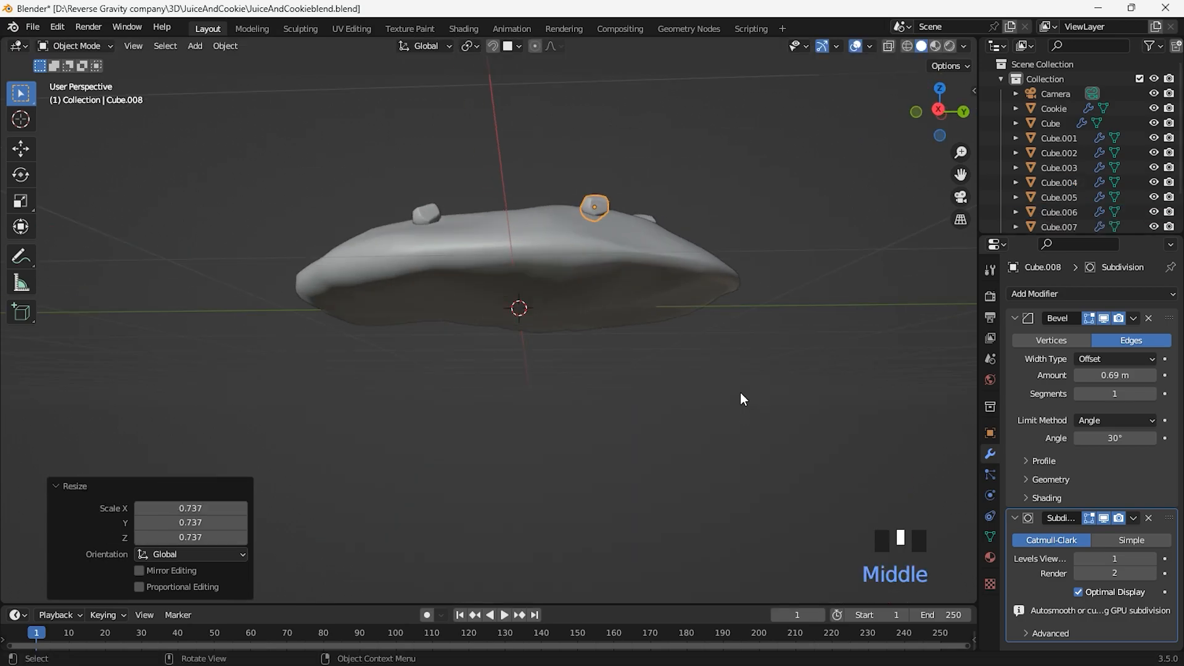
middle_drag(743, 399, 728, 422)
key(g)
click(728, 428)
mouse_move(728, 431)
middle_down()
mouse_move(705, 489)
mouse_move(740, 423)
middle_up()
Add two more chip copies to the cookie, scaling one by about 0.79 and placing the last near the centre.
key(shift+d)
click(758, 462)
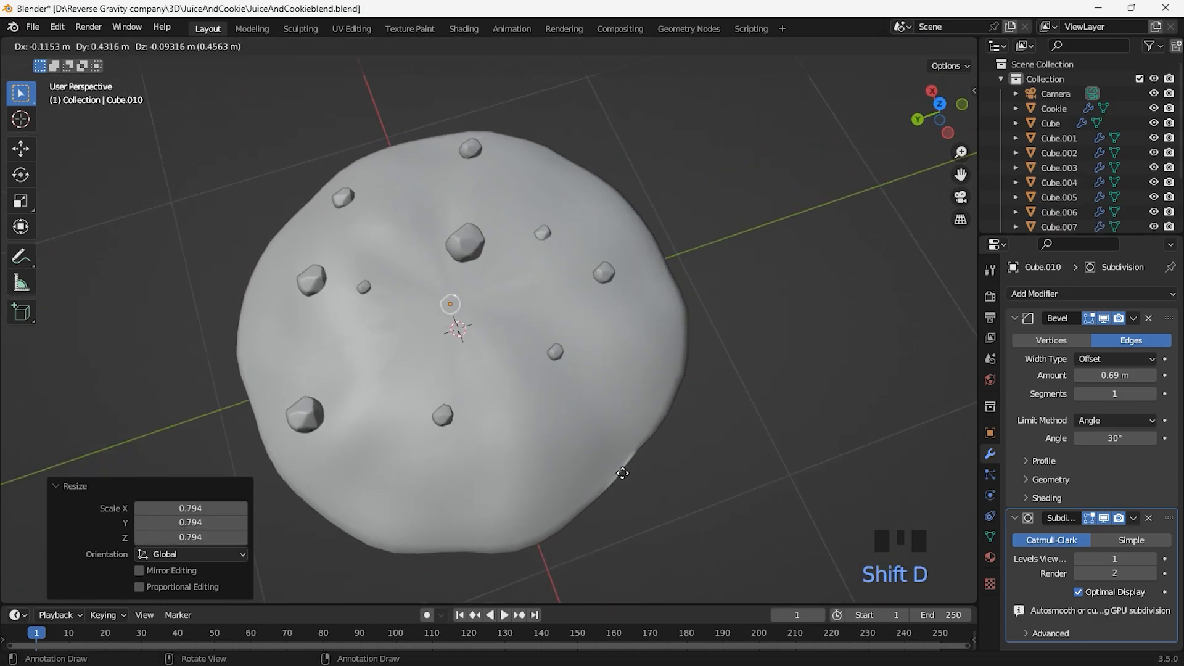
click(622, 474)
middle_drag(623, 473, 795, 383)
key(g)
middle_drag(971, 452, 639, 395)
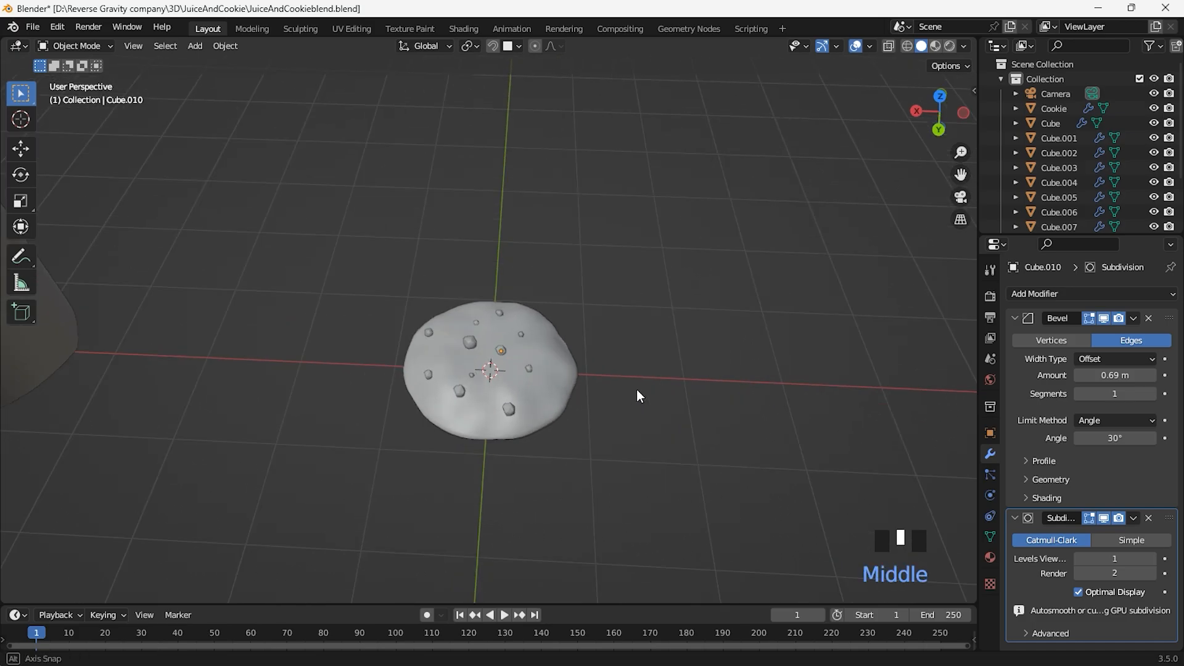
Parent all the chips to the cookie using the Object option and save the file.
click(1155, 123)
click(1053, 109)
key(ctrl+p)
click(578, 358)
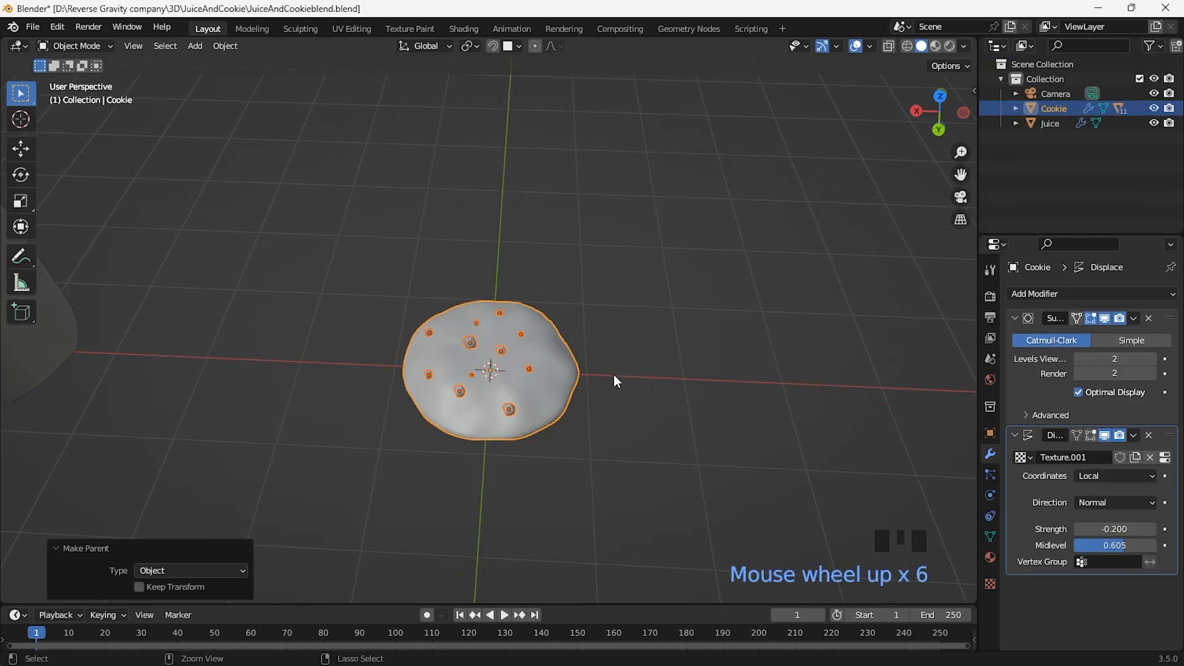
scroll(620, 363, down, 3)
key(ctrl+s)
Move the cookie with its chips away from the world origin, deselect it and save the file.
key(g)
click(455, 399)
click(522, 425)
scroll(526, 427, up, 3)
shift+middle_drag(526, 427, 538, 387)
scroll(560, 408, up, 3)
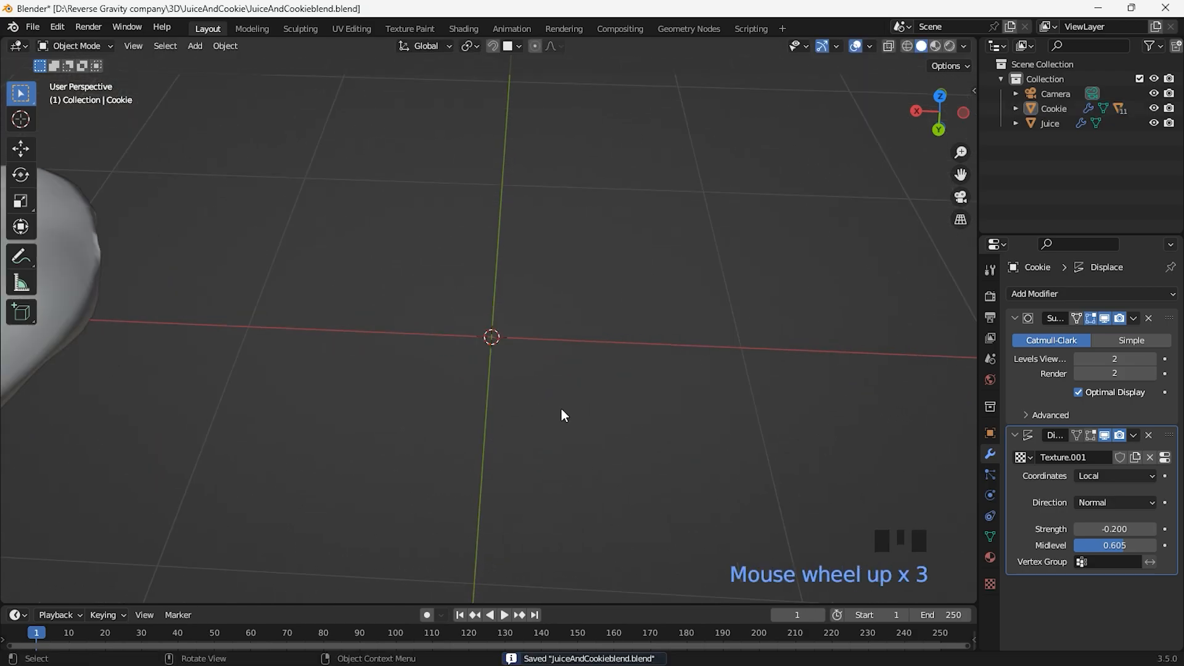
key(ctrl+s)
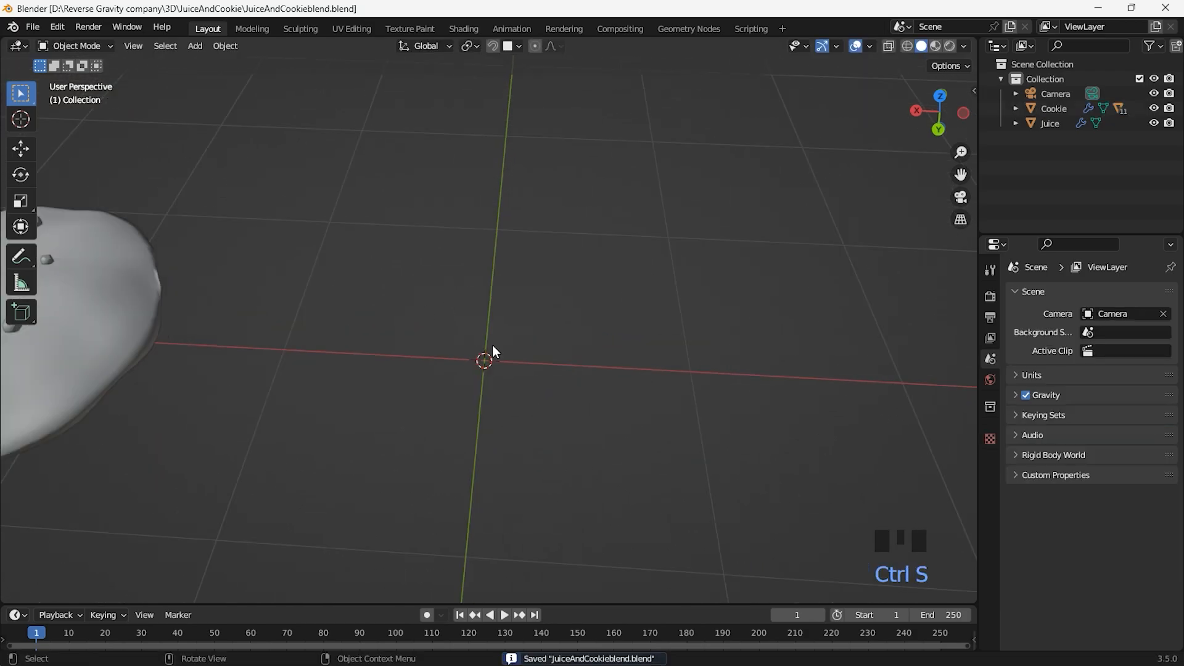
Add a mesh circle at the origin and fill it with a face in Edit Mode.
key(shift+a)
mouse_move(478, 347)
click(545, 53)
shift+middle_drag(508, 389, 526, 373)
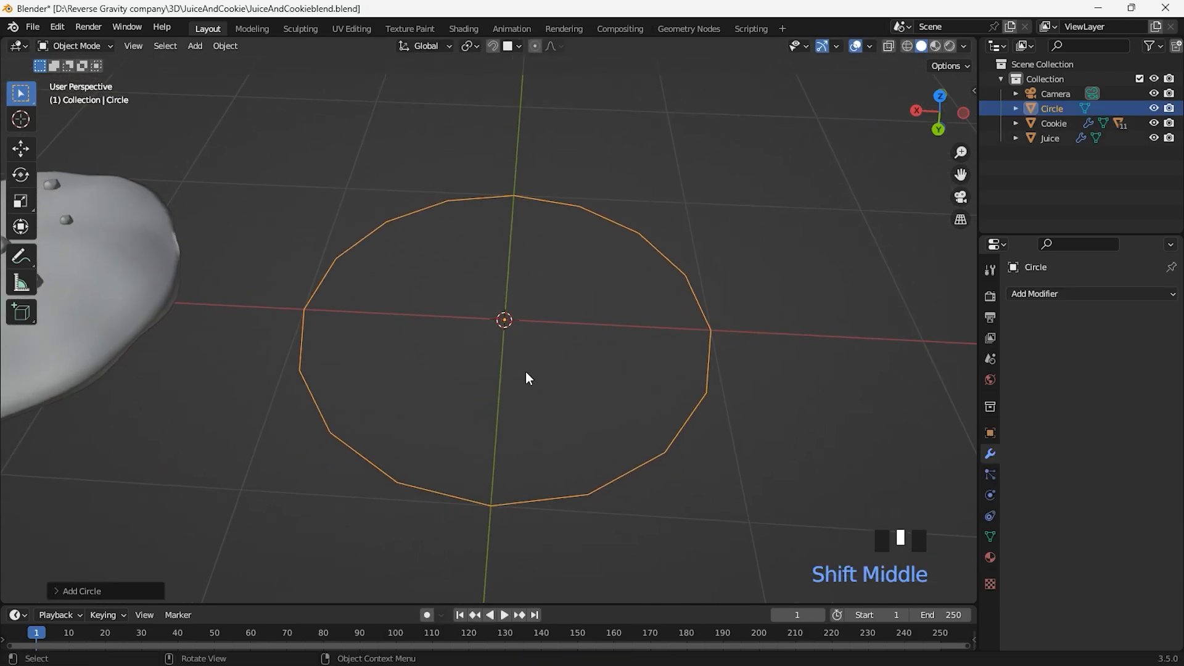
key(Tab)
key(f)
Apply Checker Deselect to the circle's vertices and scale the remaining ones to about 0.68 to form an eight-pointed star.
click(213, 45)
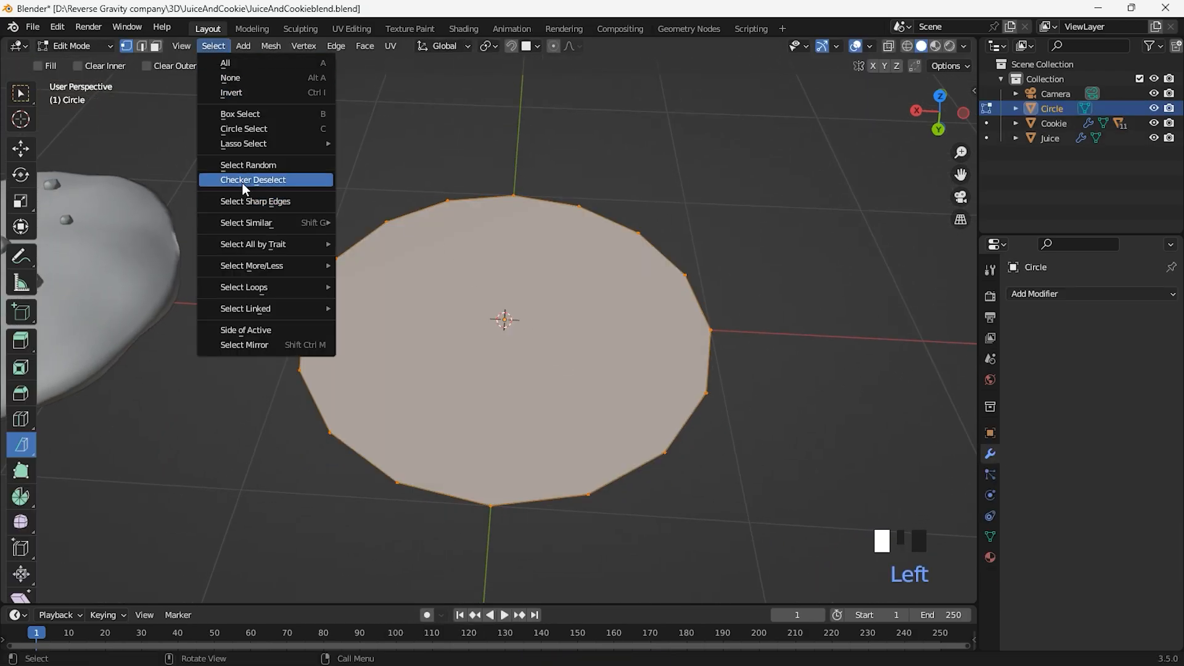
click(271, 182)
key(s)
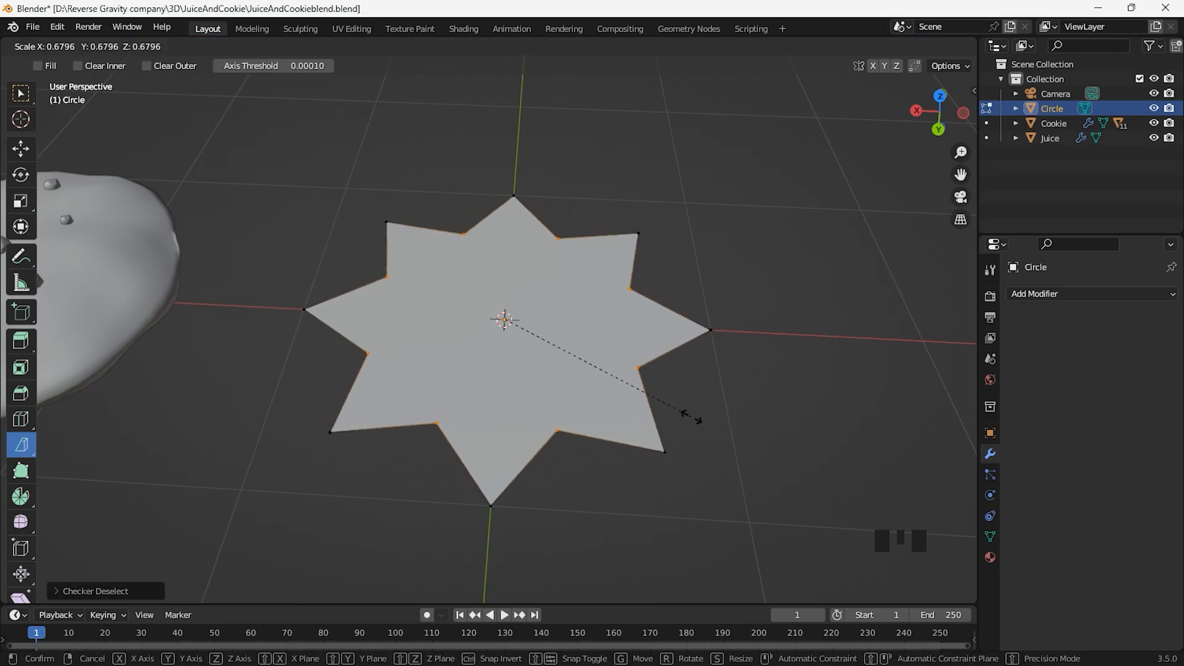
click(701, 420)
alt+middle_drag(701, 420, 703, 457)
click(699, 358)
middle_drag(699, 359, 722, 431)
scroll(728, 457, down, 2)
Extrude the star face upward in three stacked levels.
key(e)
click(732, 376)
middle_drag(732, 375, 716, 394)
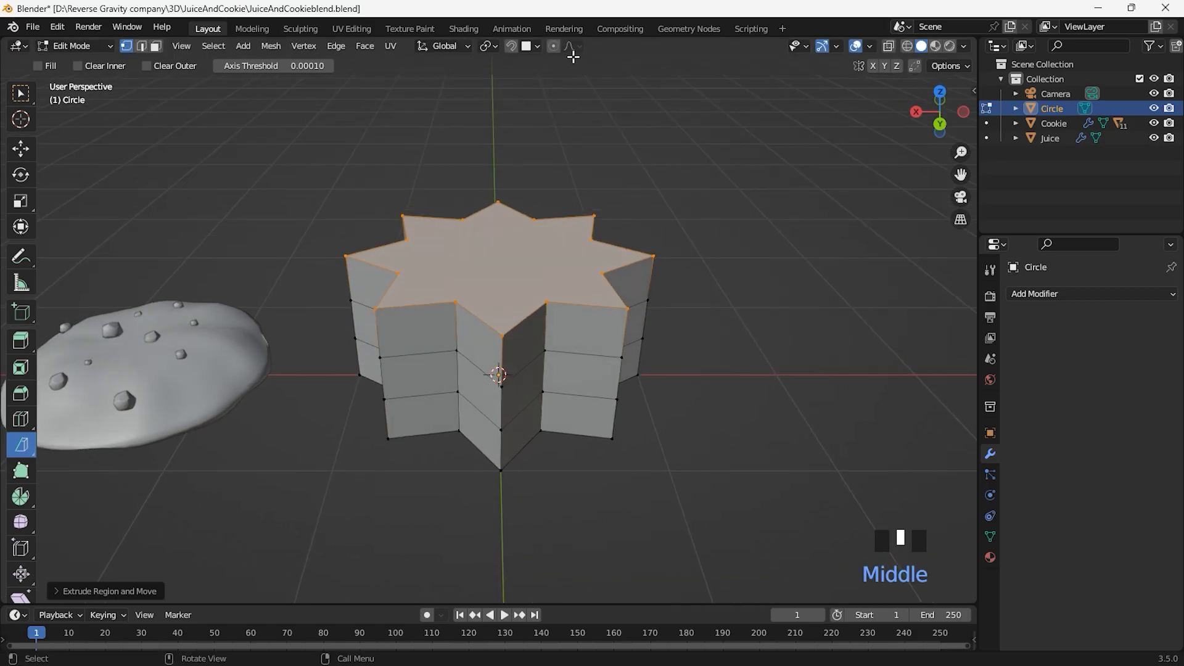
With smooth proportional editing, shrink the star's top face to a small tip and twist it about Z by about -73°.
key(s)
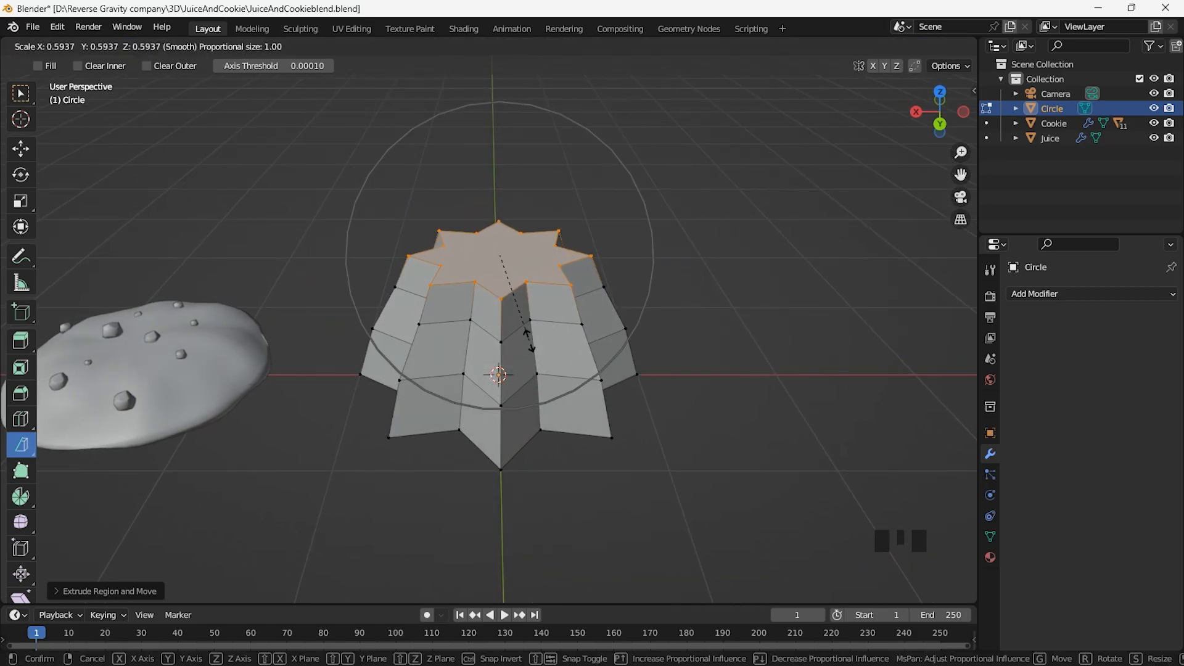
click(497, 290)
key(r)
key(z)
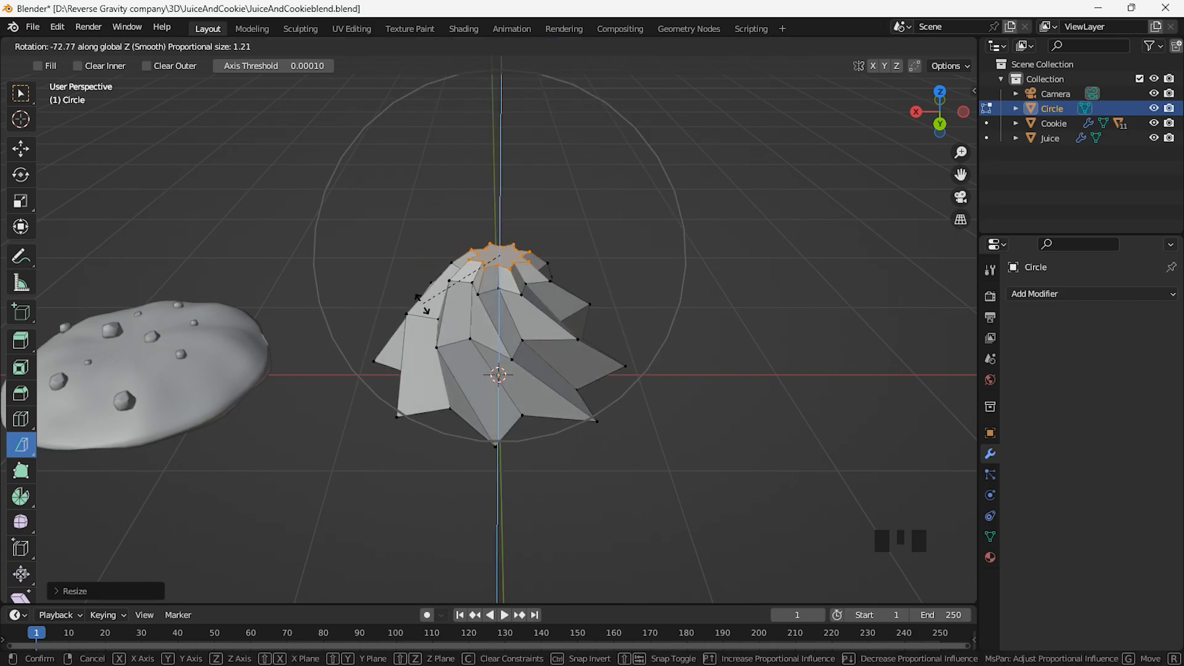
Add a level 2 Subdivision modifier to the twisted star in Object Mode and shade it smooth.
key(Tab)
middle_drag(553, 388, 598, 407)
key(ctrl+2)
scroll(483, 294, up, 1)
right_click(483, 294)
click(487, 297)
middle_drag(564, 342, 540, 347)
Add a loop cut around the swirl, slide it down toward the base, and return to Object Mode.
key(Tab)
key(ctrl+2)
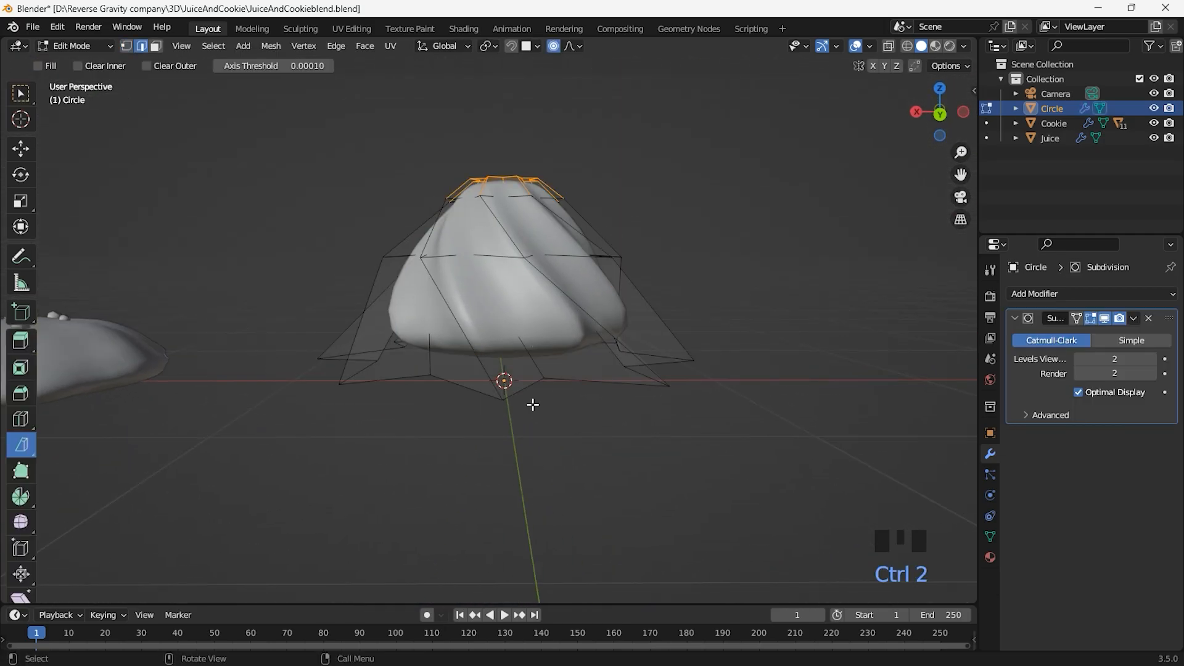
key(ctrl+r)
click(553, 311)
click(560, 374)
middle_drag(576, 468, 606, 448)
key(Tab)
Scale the whole swirl down and adjust its height by scaling along Z.
click(650, 478)
scroll(650, 478, down, 2)
key(ctrl+z)
scroll(594, 454, down, 2)
scroll(601, 468, up, 4)
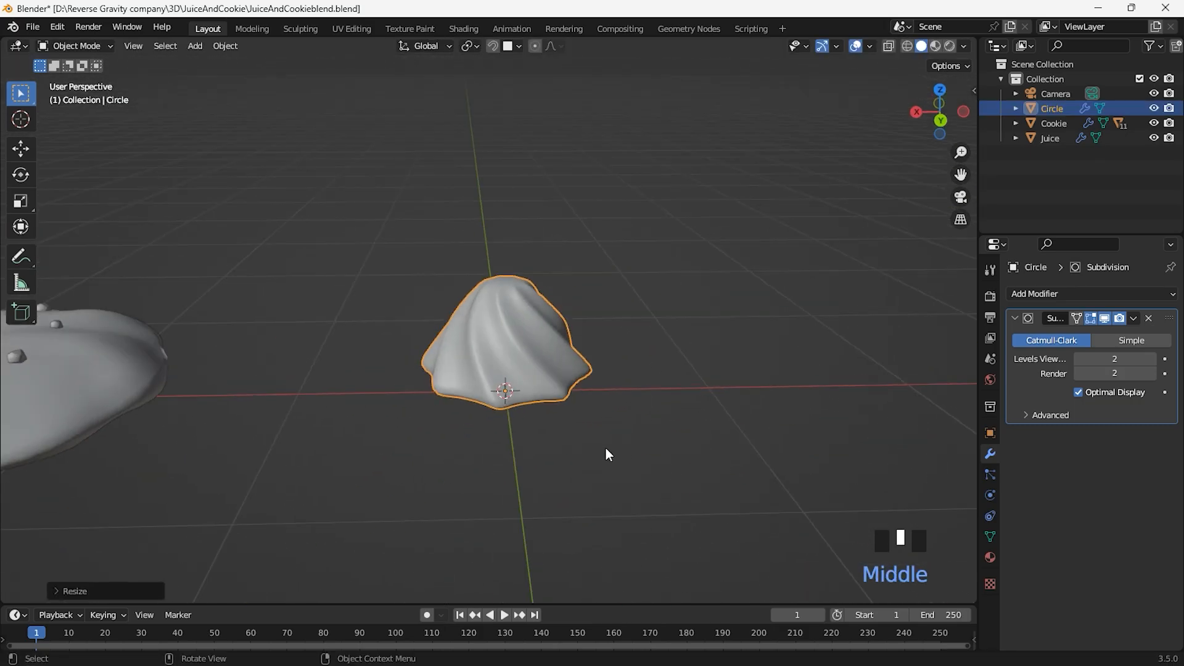
key(s)
key(z)
click(509, 473)
Move the swirl along Z to seat it at ground level.
middle_drag(509, 473, 626, 470)
shift+middle_drag(626, 470, 639, 463)
key(g)
key(z)
click(619, 507)
scroll(619, 507, down, 2)
scroll(619, 507, down, 4)
Arrange the swirl and cookie on the opposite side of the origin from the cup and save the file.
click(502, 437)
scroll(494, 435, up, 1)
shift+middle_drag(502, 436, 617, 439)
middle_drag(617, 439, 572, 467)
click(495, 399)
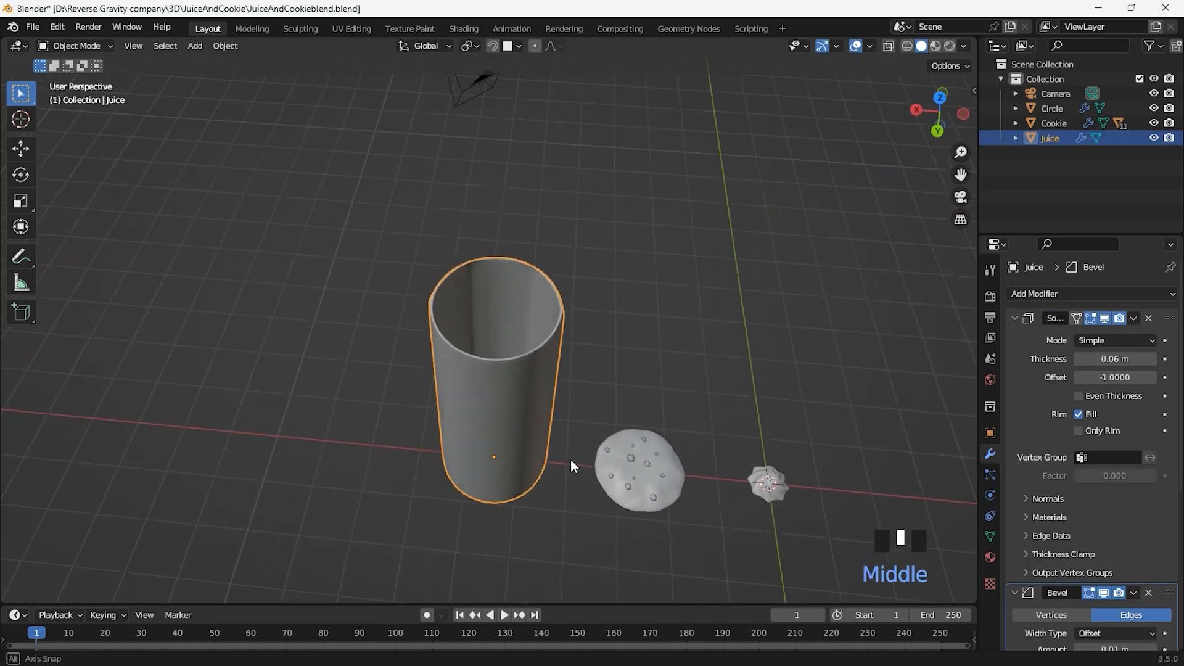
scroll(588, 443, up, 1)
middle_drag(629, 494, 597, 477)
key(ctrl+s)
Turn on X-ray display in the back view and deselect the cup.
click(888, 45)
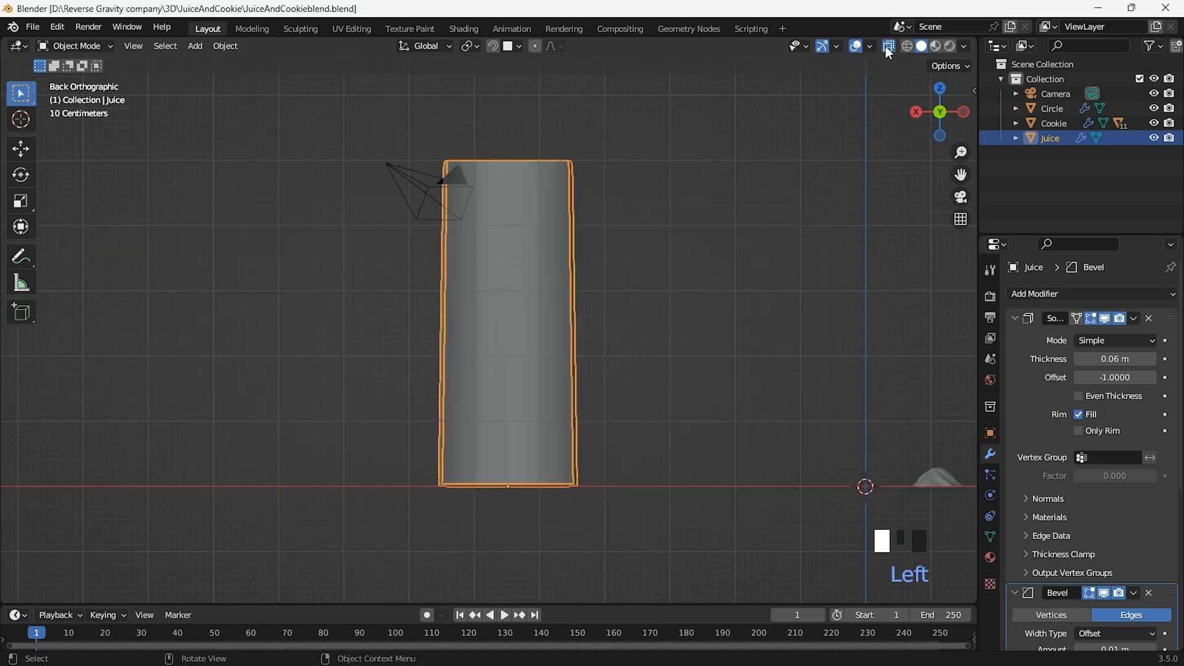
key(alt+z)
key(alt+z)
click(617, 404)
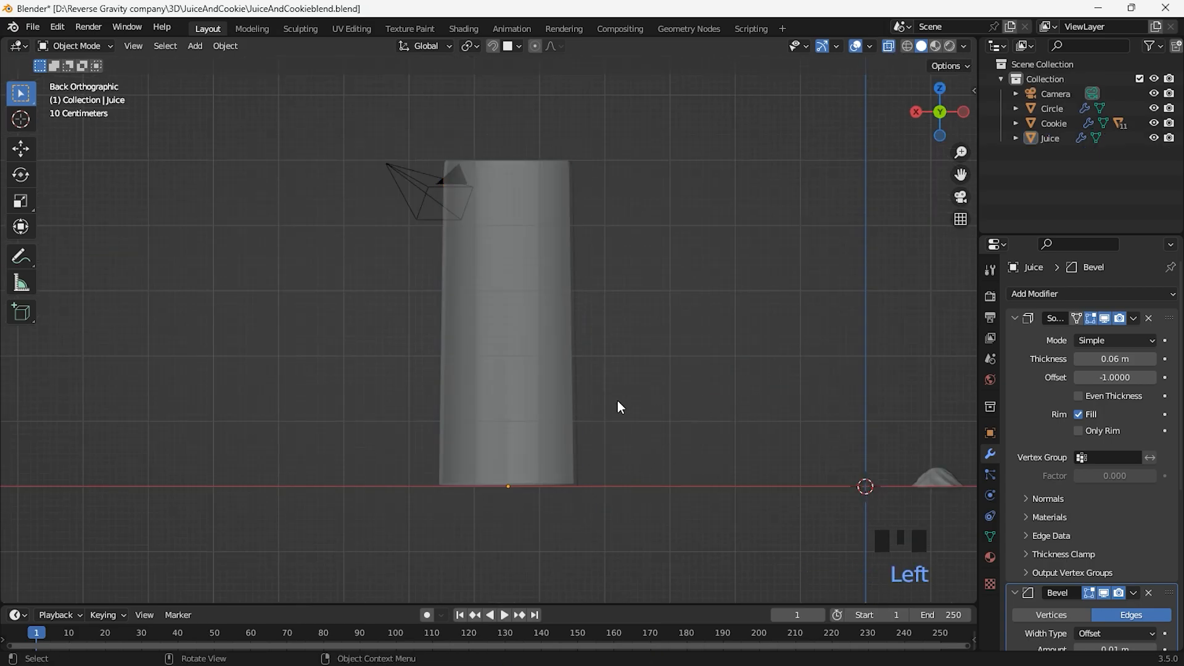
Add a mesh circle and move it along X to the centre of the cup's base.
key(shift+a)
mouse_move(606, 372)
click(679, 75)
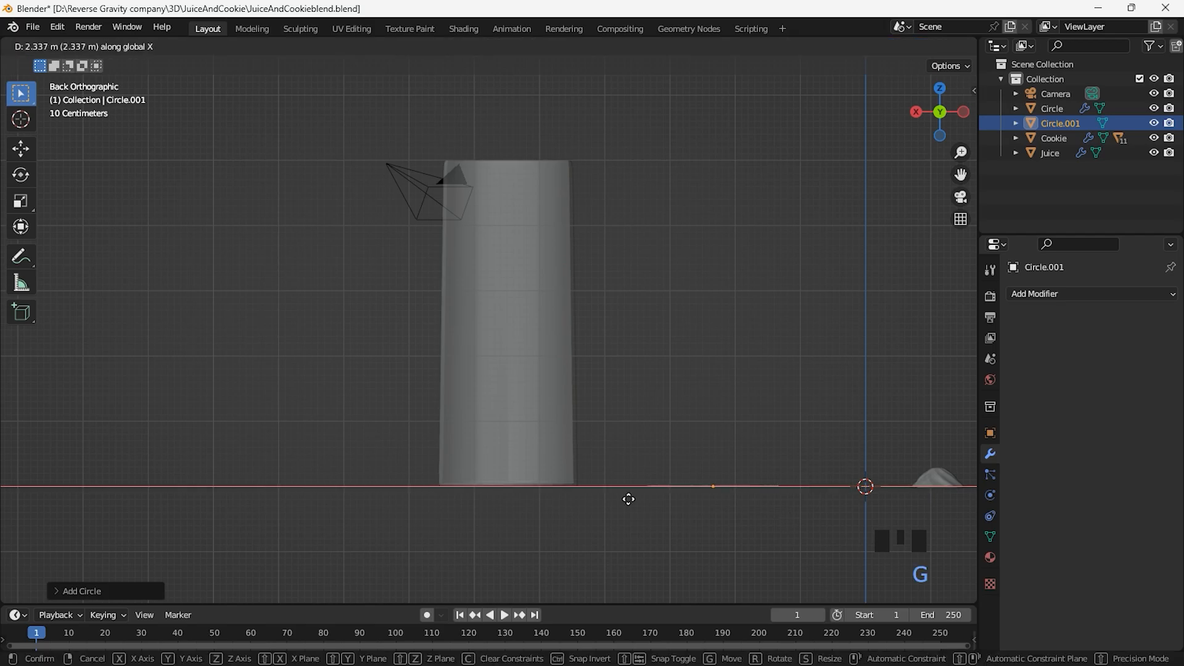
click(560, 546)
middle_drag(560, 546, 631, 489)
Fit the circle inside the cup's base and extrude it upward in two levels to just below the rim.
key(Tab)
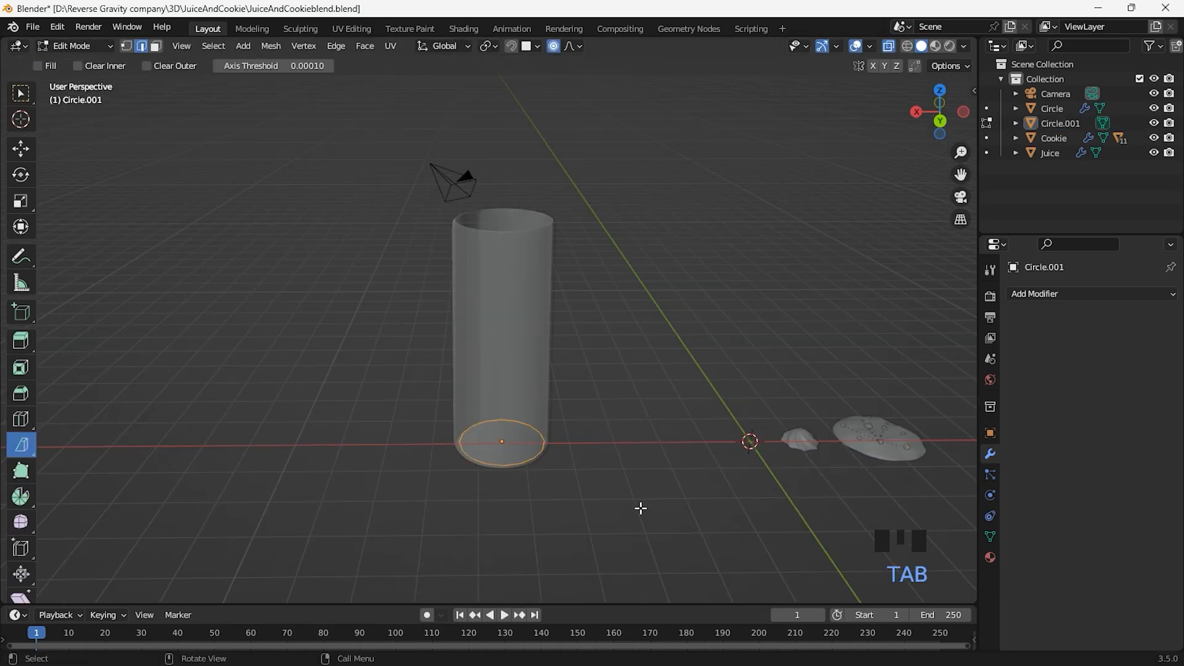
middle_drag(650, 365, 643, 471)
key(s)
click(612, 364)
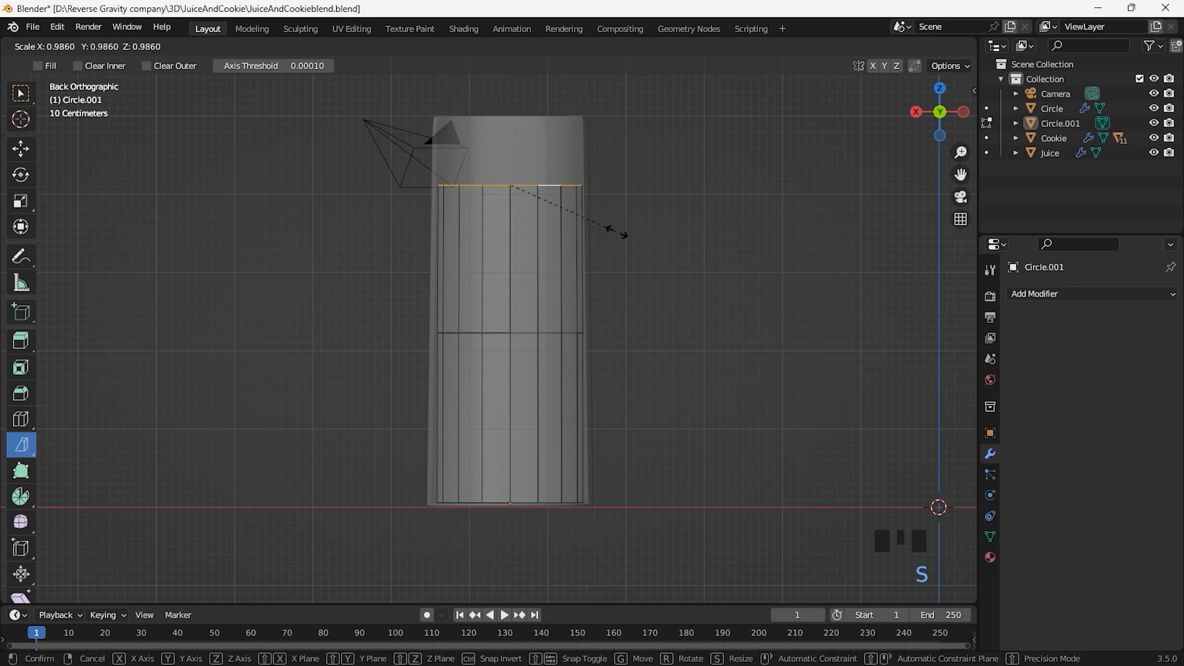
Add supporting edge loops near the top and bottom of the juice mesh and a Subdivision modifier at level 2.
middle_drag(638, 525, 579, 436)
scroll(682, 460, up, 2)
middle_drag(681, 460, 681, 394)
key(alt+z)
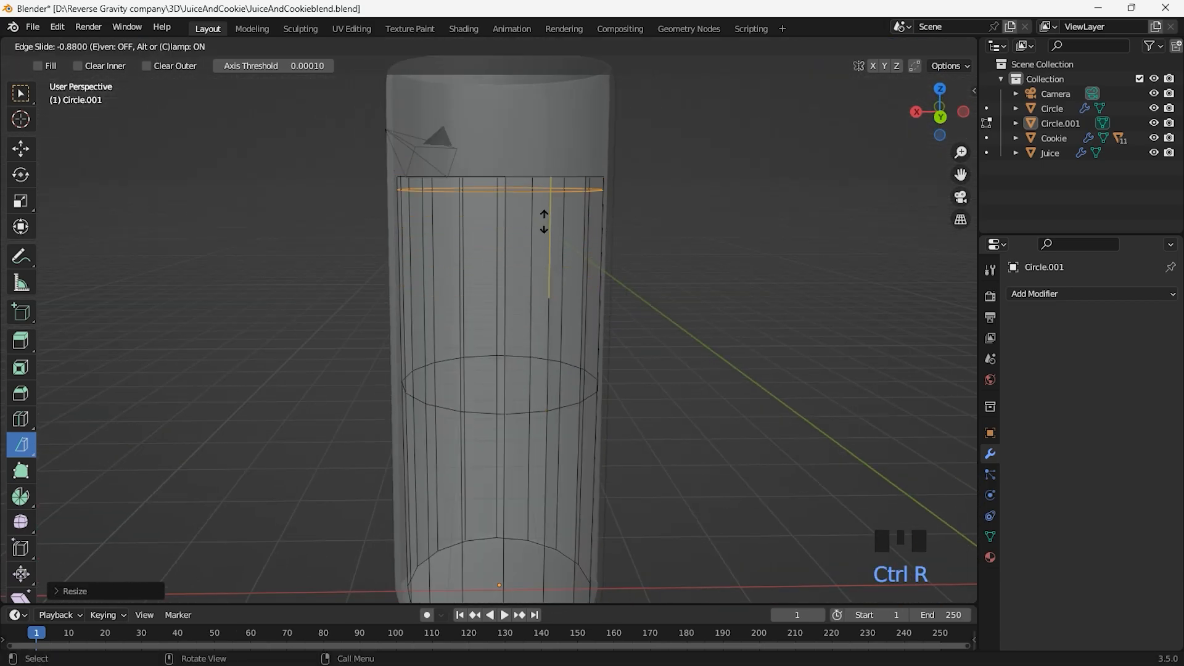
key(Tab)
middle_drag(595, 344, 655, 492)
key(ctrl+2)
key(Tab)
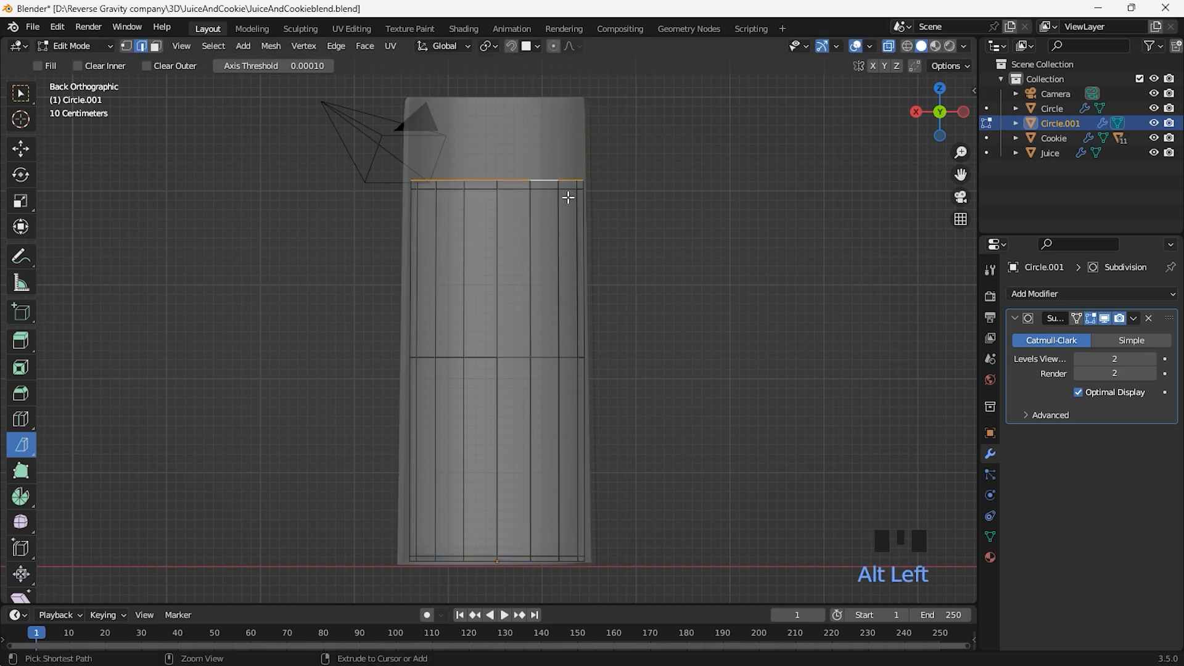
Finish the juice's filled top with tight edge loops around its rim and save the file.
alt+shift+click(473, 325)
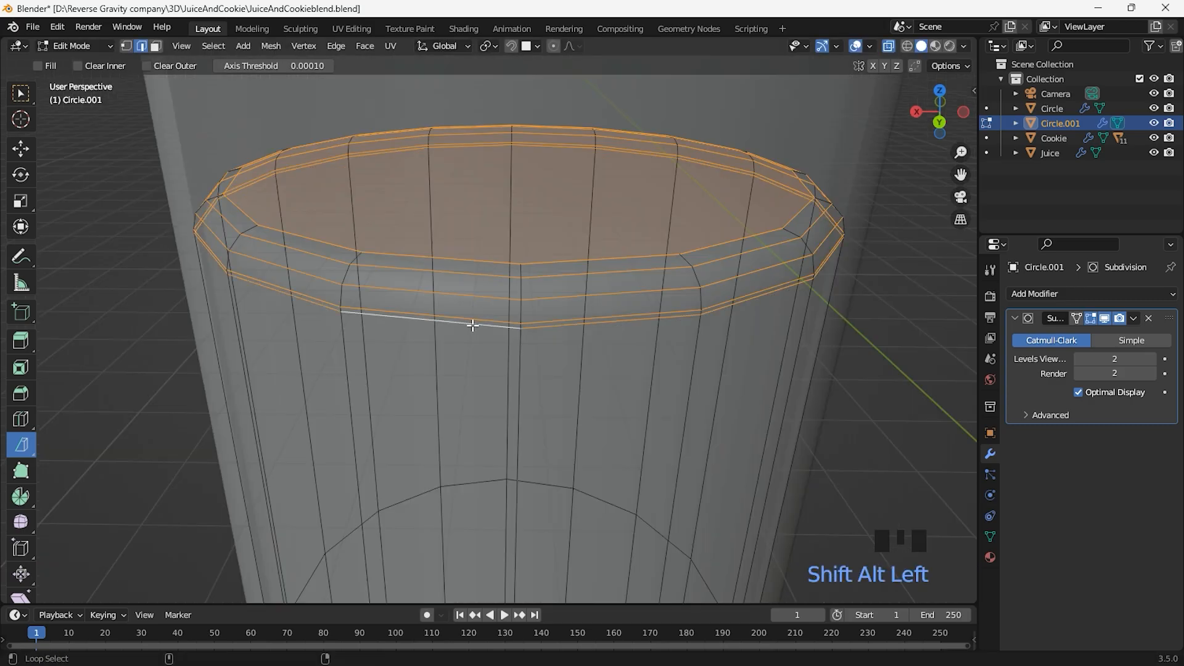
click(516, 339)
key(Tab)
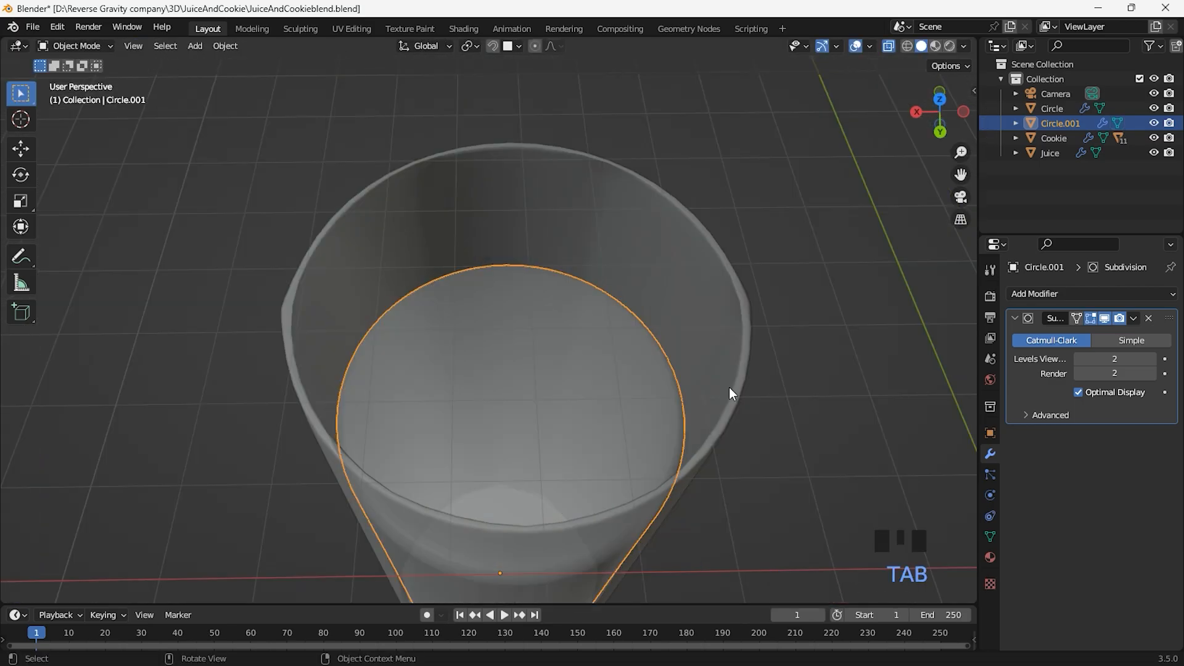
middle_drag(730, 394, 772, 477)
scroll(784, 468, up, 8)
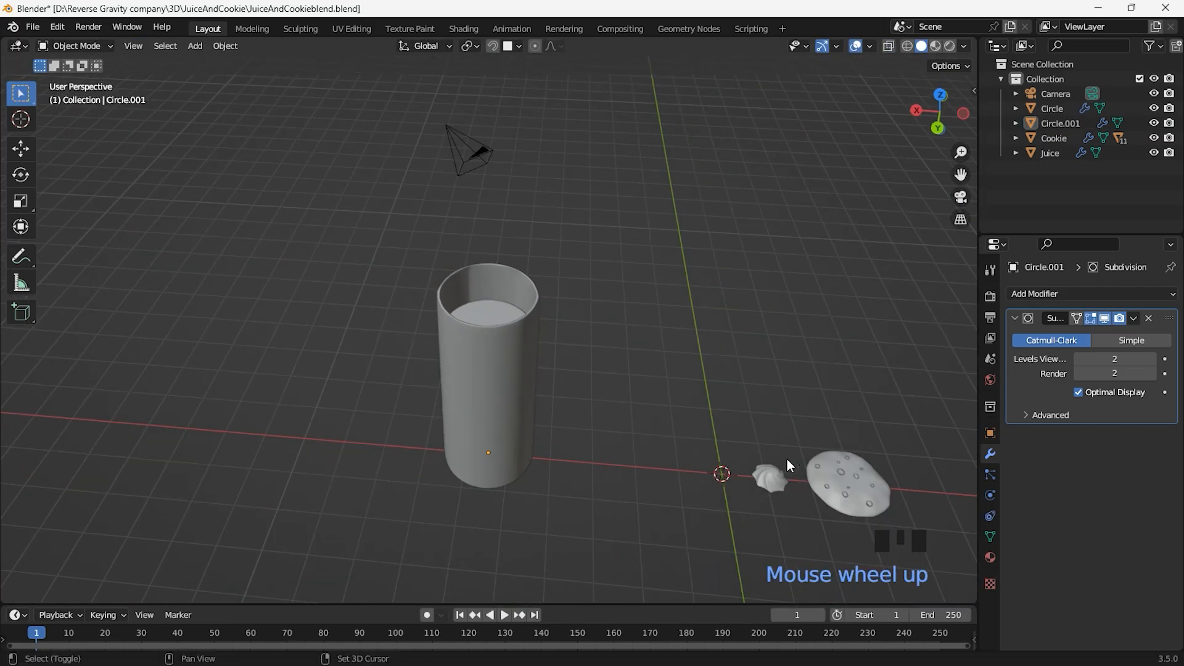
key(ctrl+s)
Parent the Juice cup object to the inner Circle.001 mesh.
middle_drag(734, 396, 746, 425)
scroll(772, 389, up, 2)
drag(805, 346, 753, 365)
click(937, 457)
click(682, 428)
click(210, 320)
shift+middle_drag(356, 325, 569, 375)
click(1055, 153)
ctrl+click(1060, 124)
key(ctrl+p)
click(557, 316)
Rename the Circle.001 object as Juice.001 and deselect it.
double_click(1061, 123)
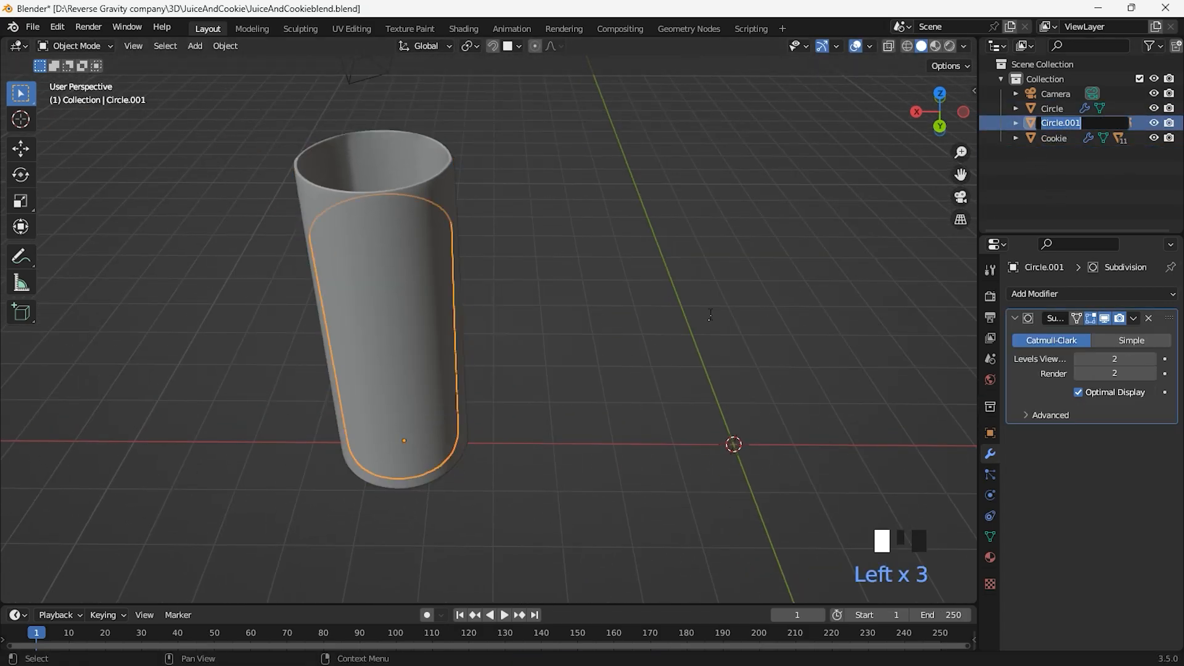
key(Return)
click(710, 315)
Add a new mesh circle at the world origin between the cup and the cookies.
shift+middle_drag(796, 445, 567, 363)
key(shift+a)
mouse_move(501, 361)
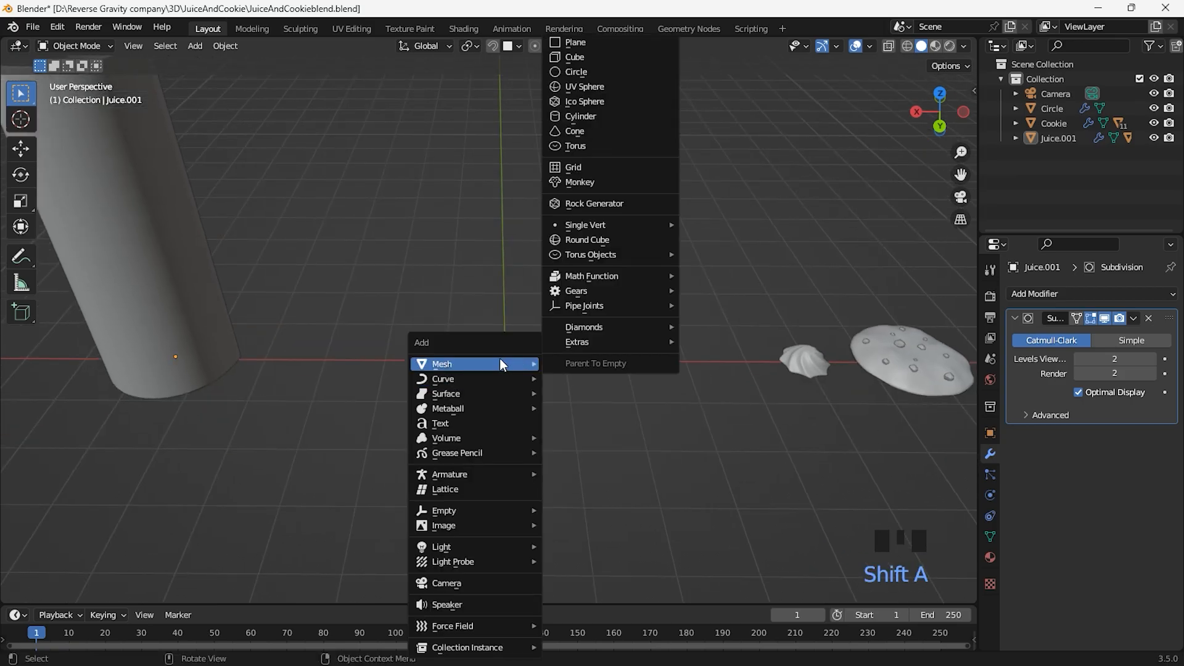
click(617, 73)
click(77, 591)
drag(197, 428, 173, 428)
click(538, 425)
scroll(543, 424, up, 2)
click(592, 420)
Fill the new circle with a face and scale it up by about 2.86.
key(f)
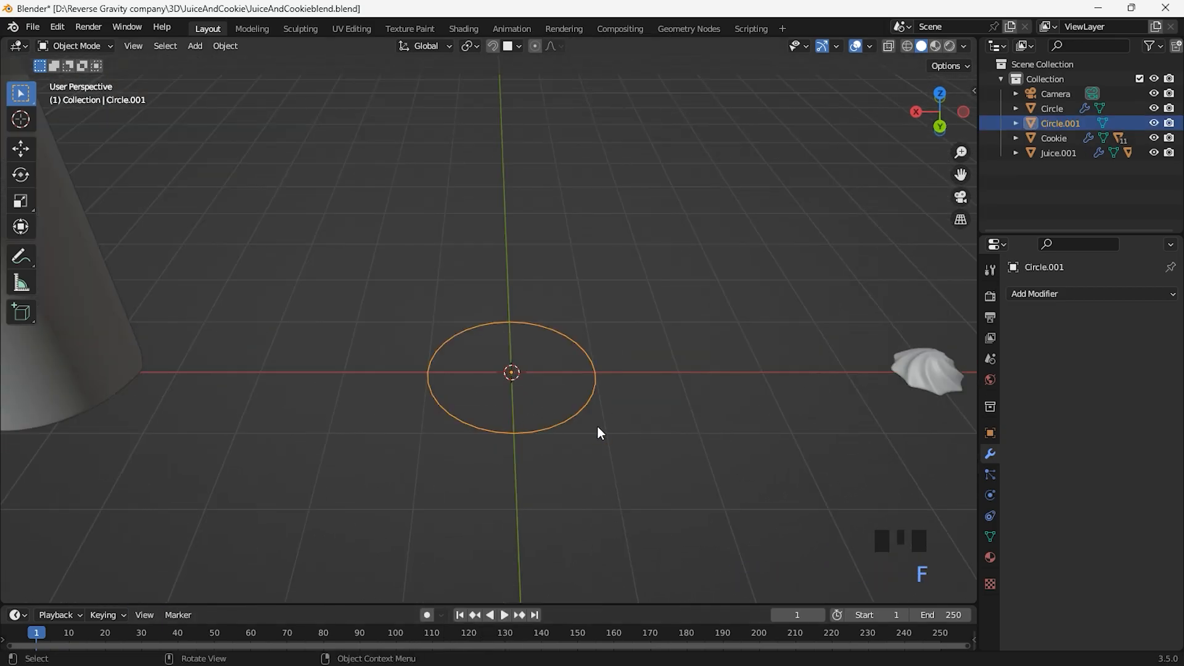
key(Tab)
key(f)
key(s)
click(758, 524)
Extrude the disc upward about 0.38 m and inset its top face to roughly half the disc's width.
alt+middle_drag(749, 515, 719, 439)
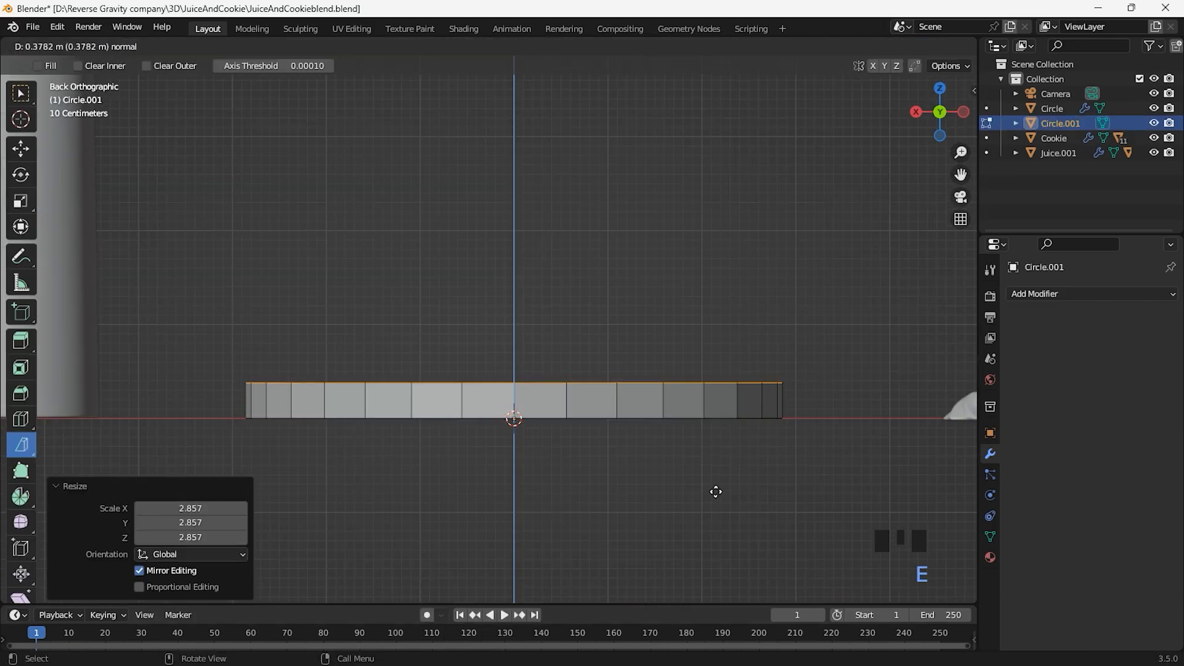
click(715, 491)
middle_drag(716, 492, 730, 559)
click(628, 494)
key(s)
click(630, 496)
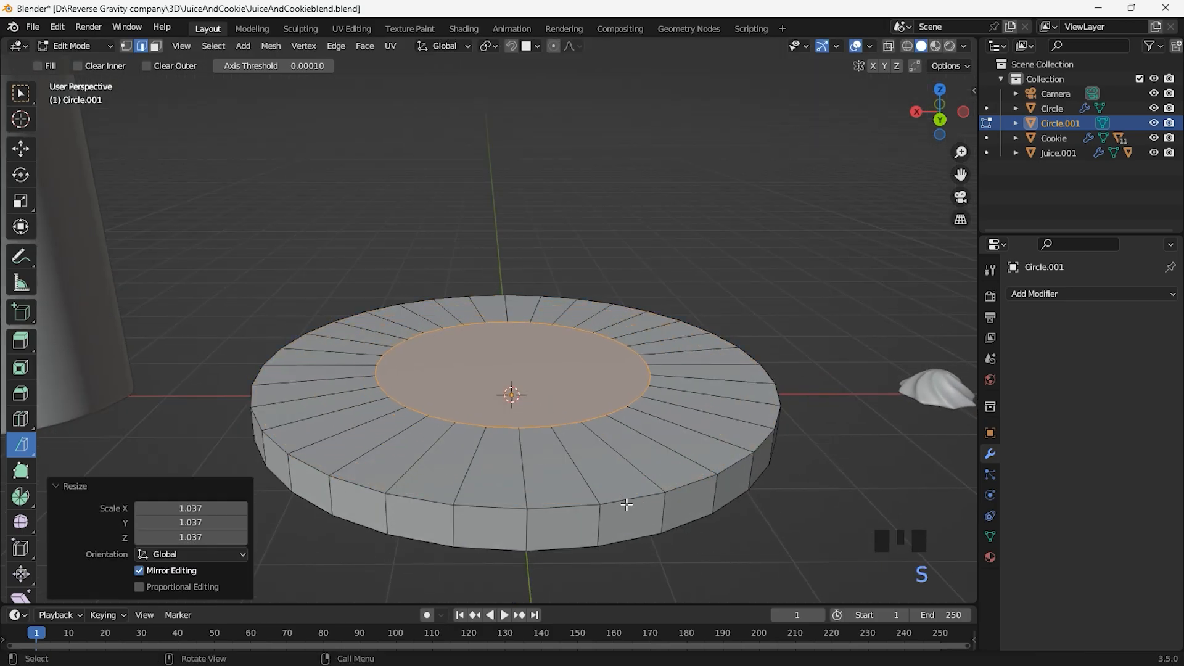
key(g)
key(z)
click(618, 537)
middle_drag(618, 537, 693, 460)
key(ctrl+z)
Rescale the disc's inset face and lower it about 0.36 m along Z to form a plate hollow.
key(g)
key(z)
key(s)
click(743, 494)
middle_drag(743, 494, 771, 528)
key(s)
click(811, 548)
key(g)
key(z)
middle_drag(660, 534, 674, 552)
scroll(674, 552, down, 2)
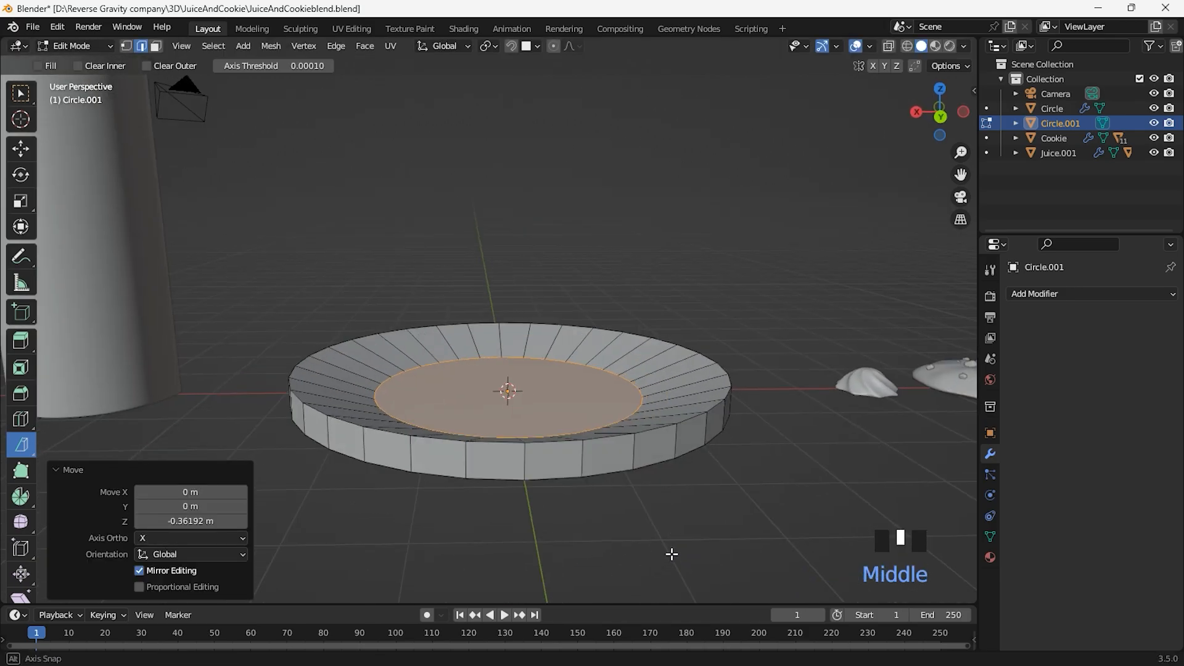
Add a level-2 Subdivision modifier to the plate, shade it smooth and save the file.
click(743, 407)
key(Tab)
key(ctrl+2)
middle_drag(722, 454, 679, 495)
key(Tab)
right_click(582, 297)
key(Tab)
click(575, 346)
key(ctrl+s)
Add a supporting edge loop around the plate's side, close to its upper rim.
key(Tab)
middle_drag(621, 469, 647, 437)
key(ctrl+r)
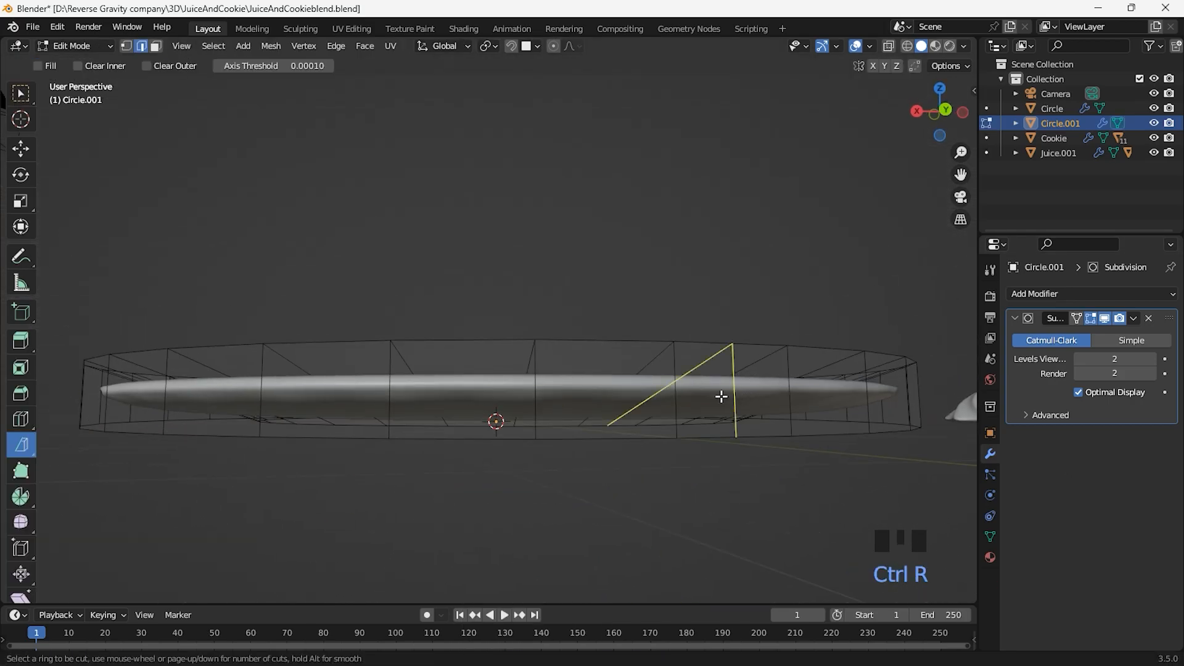
click(764, 409)
click(769, 339)
middle_drag(770, 339, 722, 469)
key(Tab)
scroll(719, 476, down, 3)
key(ctrl+z)
Expand the Juice.001 hierarchy and rename the plate's circle object as Plate.
click(1017, 153)
double_click(1060, 123)
text(Plate)
key(Return)
Scale the cup together with its juice and move both onto the plate.
key(s)
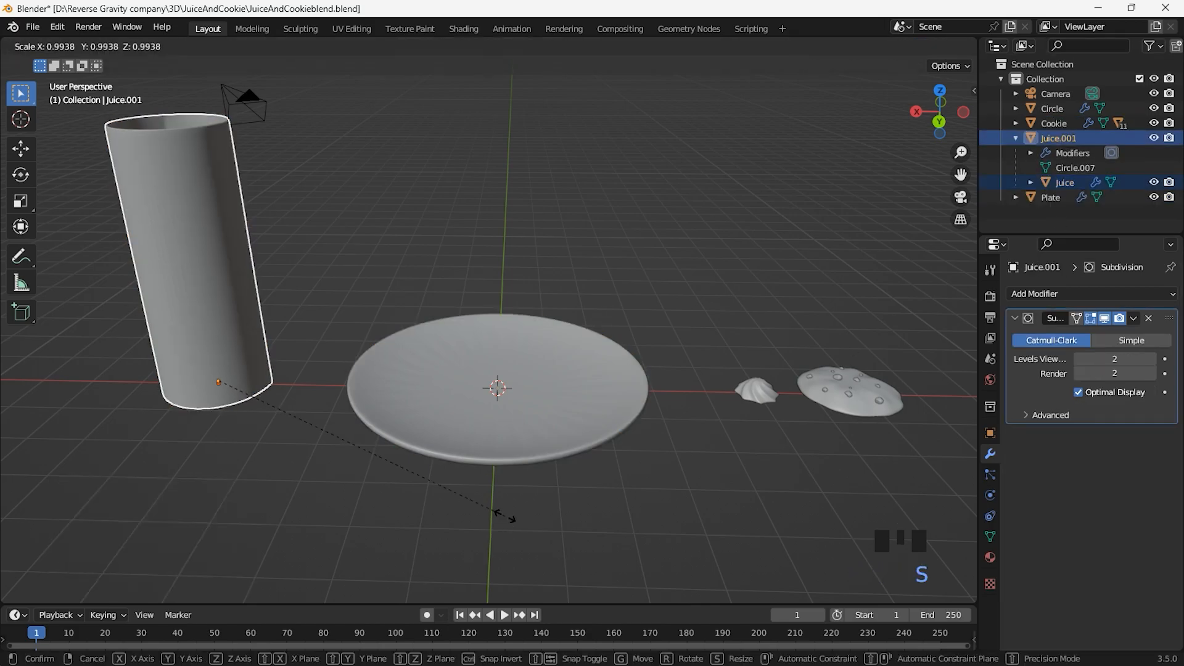
key(g)
key(g)
scroll(632, 554, down, 3)
Move the cookie about 5.1 m along X onto the plate, rotate and scale it to fit, and save the file.
click(950, 364)
key(g)
key(r)
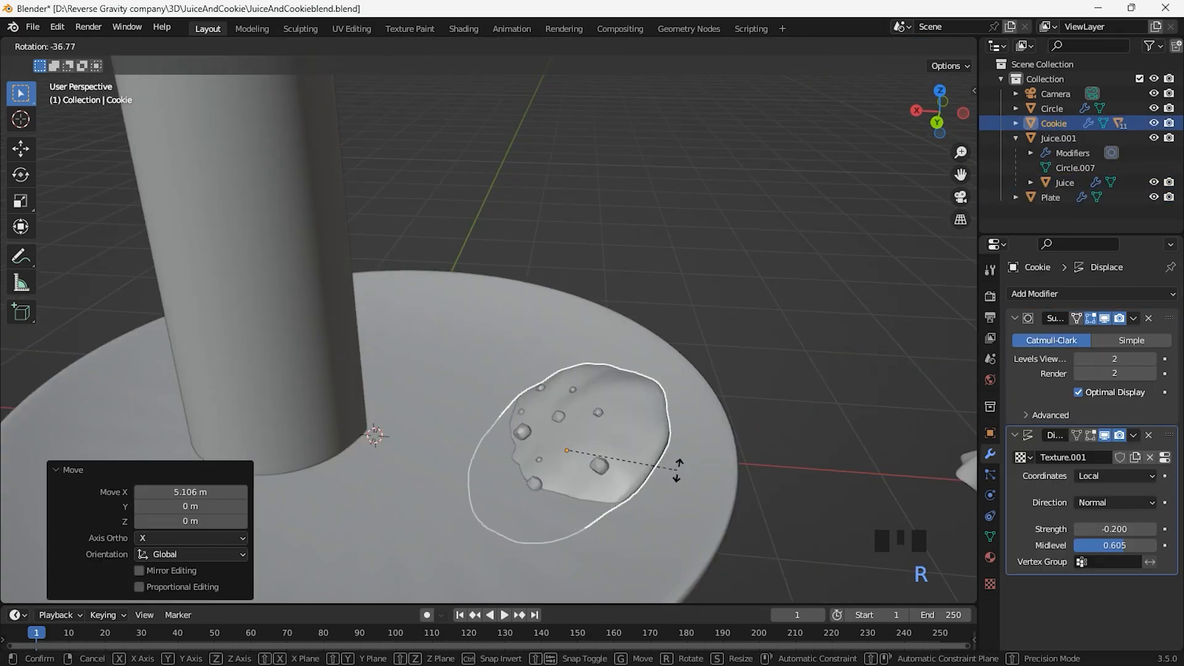
click(664, 475)
key(s)
click(655, 481)
key(ctrl+s)
Duplicate the cookie with all its chips, scale the copy down and place it behind the first cookie.
click(1017, 124)
ctrl+click(1073, 170)
scroll(1076, 185, down, 4)
ctrl+click(1082, 194)
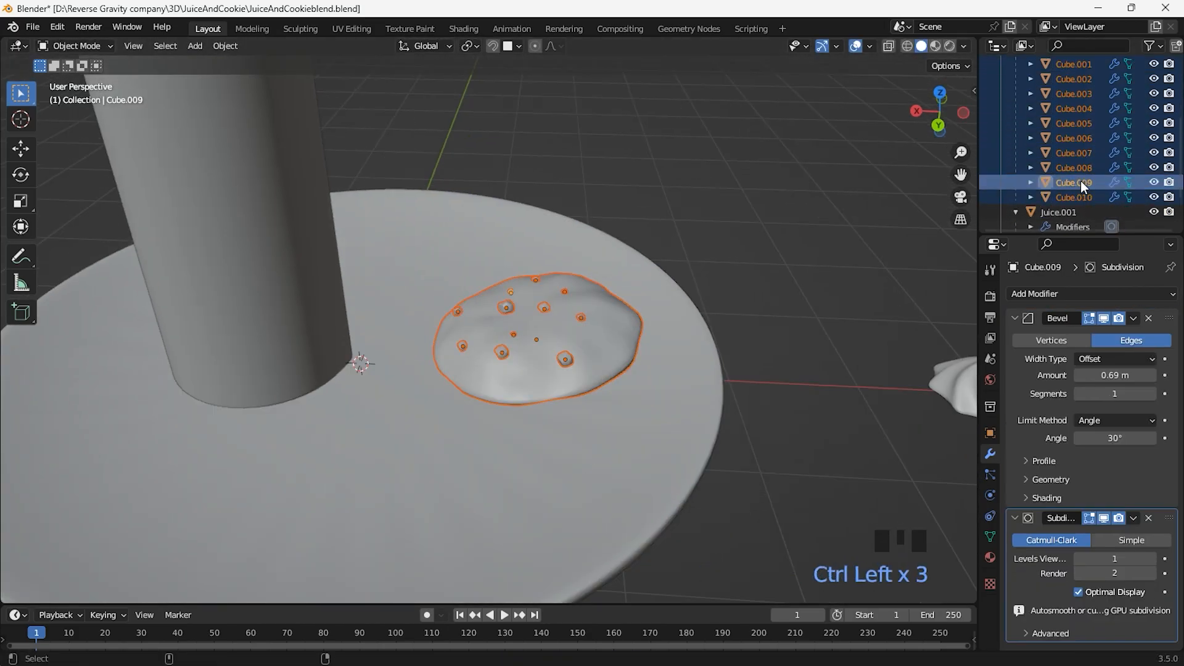
key(shift+d)
key(s)
key(g)
middle_drag(740, 395, 640, 418)
key(g)
click(861, 481)
middle_drag(862, 481, 748, 476)
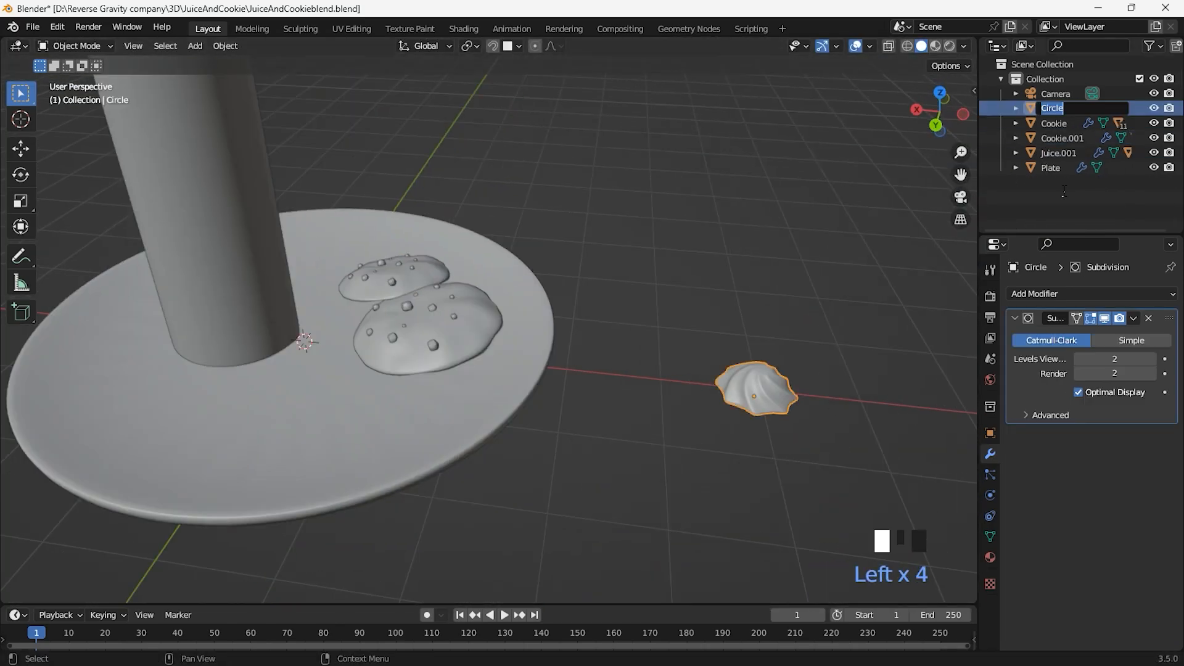
Rename the swirl as Cookie 2 and move it onto the plate in front of the chip cookies.
key(g)
click(551, 480)
scroll(551, 481, down, 2)
scroll(551, 480, up, 6)
Duplicate the swirl five times, arranging the copies in a cluster on the plate and varying their size.
key(shift+d)
click(497, 412)
key(shift+d)
key(s)
key(shift+d)
key(shift+d)
key(g)
click(823, 483)
key(shift+d)
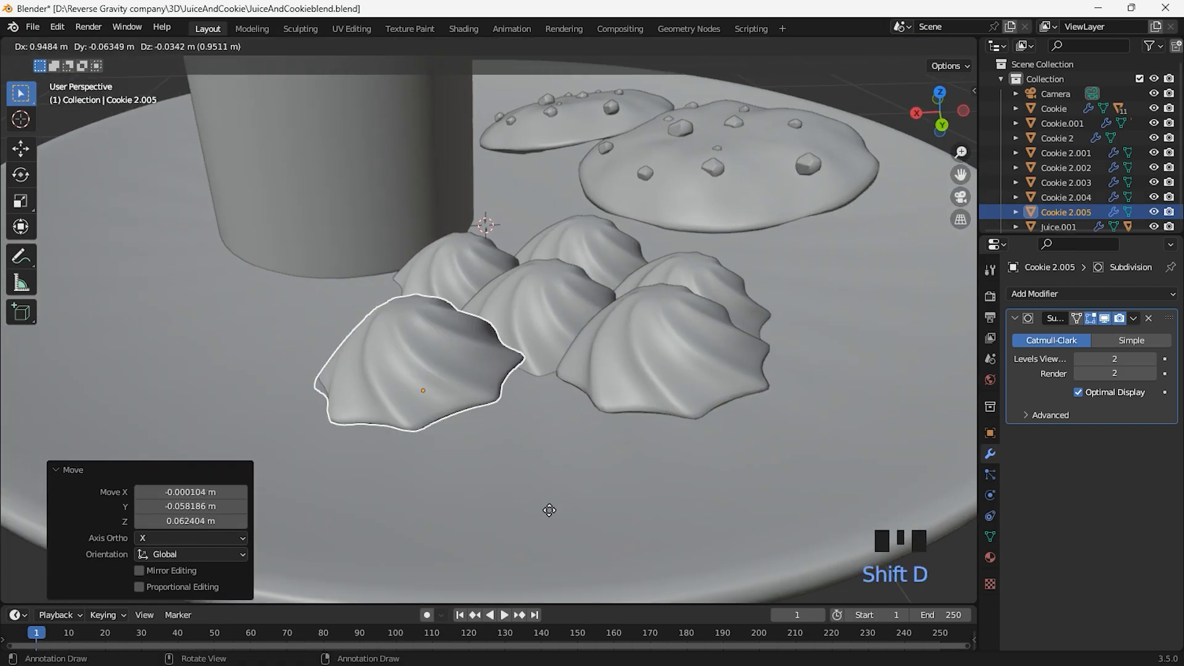
key(s)
Duplicate the swirl twice more and rotate the last copy.
key(shift+d)
click(605, 463)
middle_drag(606, 462, 739, 434)
key(shift+d)
scroll(797, 484, up, 4)
key(r)
middle_drag(797, 484, 547, 420)
click(395, 395)
Scale the last swirl copy, move it beside the cluster on the plate and save the file.
key(g)
key(s)
key(g)
click(677, 461)
key(g)
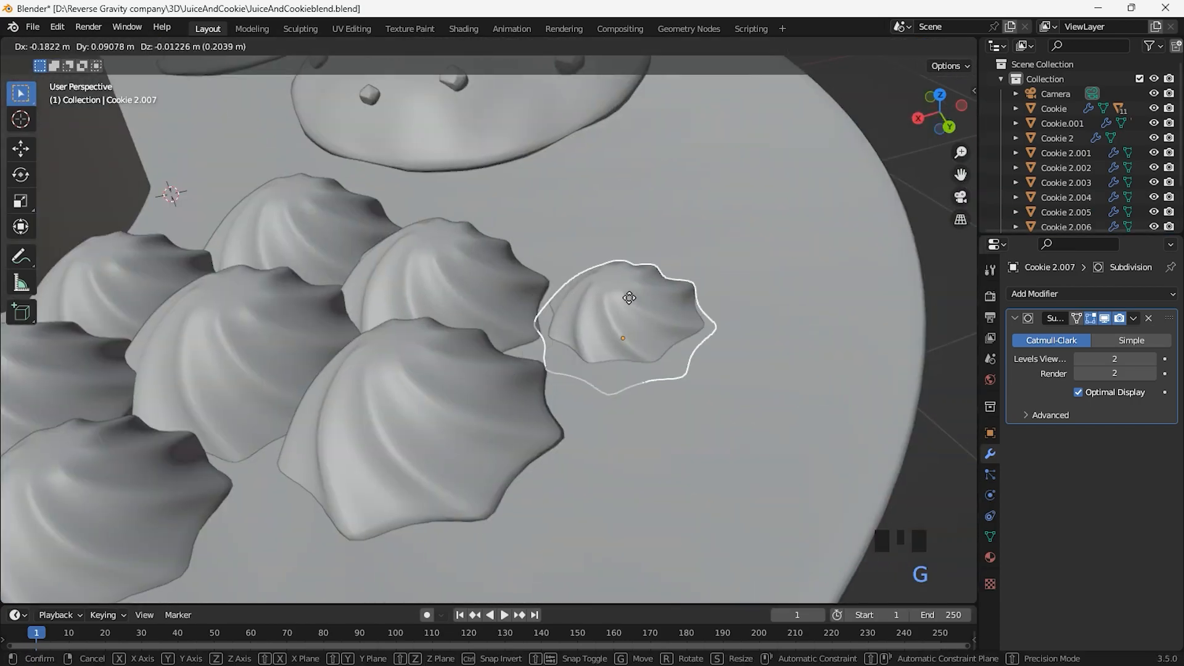
click(619, 290)
key(g)
click(355, 324)
scroll(652, 428, down, 6)
key(ctrl+s)
Adjust the size of an item arranged on the plate and save the file.
click(669, 444)
key(s)
click(659, 438)
key(ctrl+s)
Select the Juice object under Juice.001, adjust its scale and save the file.
scroll(702, 480, down, 4)
click(1076, 158)
scroll(1074, 167, down, 5)
click(463, 317)
click(1016, 203)
key(ctrl+s)
click(1065, 203)
key(s)
click(739, 441)
middle_drag(739, 440, 669, 488)
click(853, 428)
key(ctrl+s)
Switch the viewport to rendered shading and set the render engine to Cycles with GPU Compute as the device.
click(950, 45)
click(990, 297)
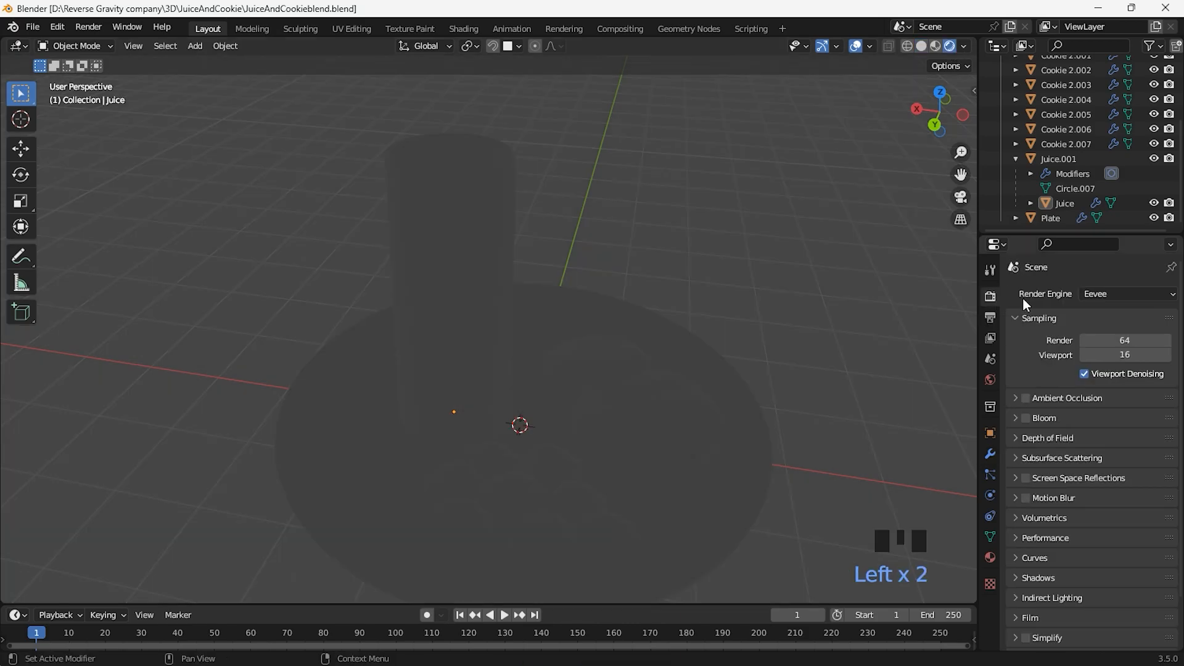
click(1129, 293)
click(1105, 340)
click(1111, 331)
Disable the viewport and render noise thresholds, set both sample counts to 128 and save the file.
click(1103, 365)
click(1085, 396)
click(1085, 478)
double_click(1125, 414)
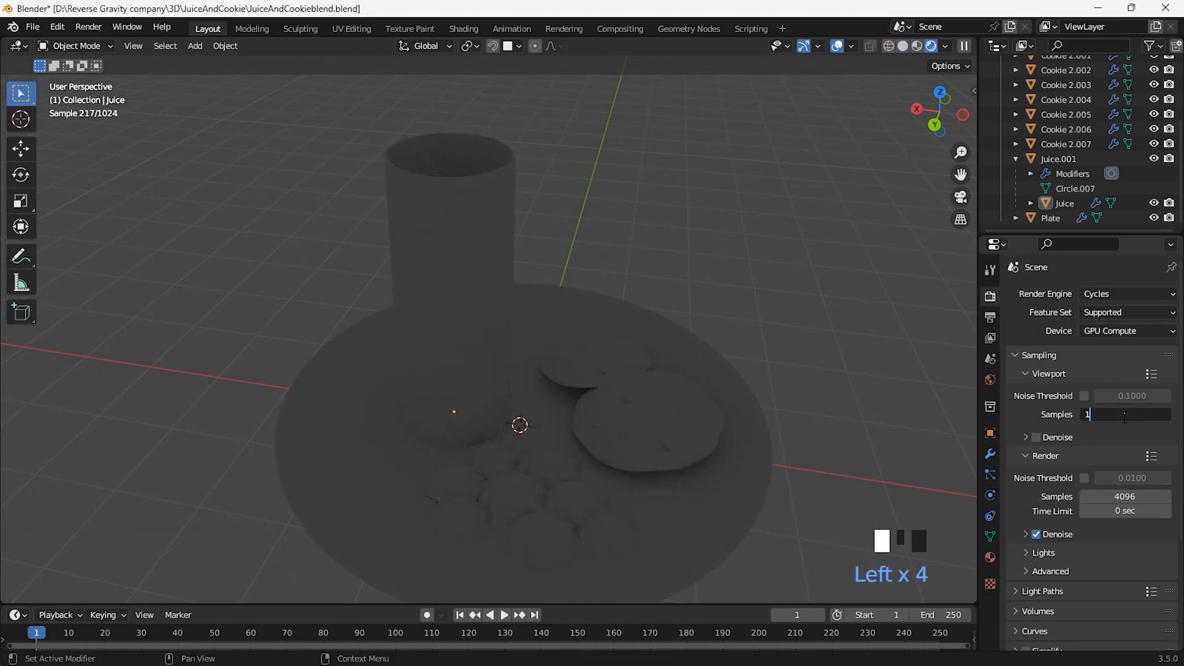
double_click(1125, 497)
text(128)
key(Return)
scroll(1086, 431, down, 5)
key(ctrl+s)
Add a plane under the plate and scale it up by about 3.69 as a ground surface.
scroll(740, 432, down, 4)
key(ctrl+a)
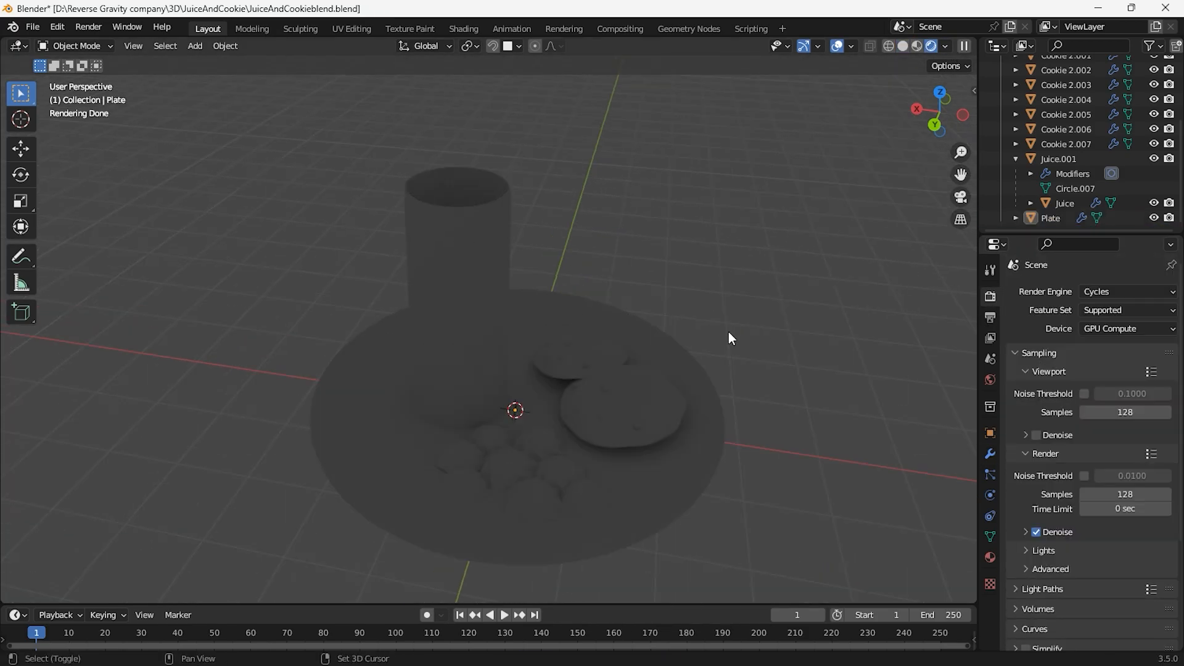
key(shift+a)
click(709, 358)
key(s)
click(575, 473)
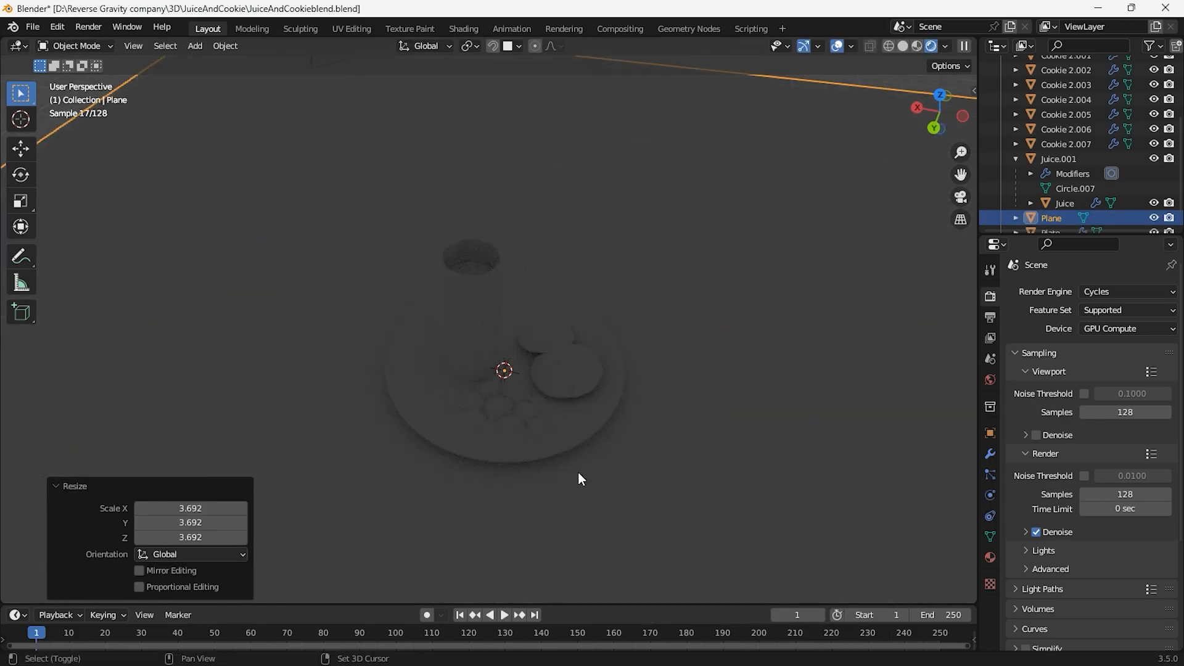
Look through the camera, move it to frame the plate and set the output resolution width to 1440 px.
key(KP_0)
key(g)
click(623, 305)
click(990, 317)
text(1440)
key(Return)
Refine the camera's position and scale, then make its lens Orthographic with an orthographic scale of 8.314.
key(g)
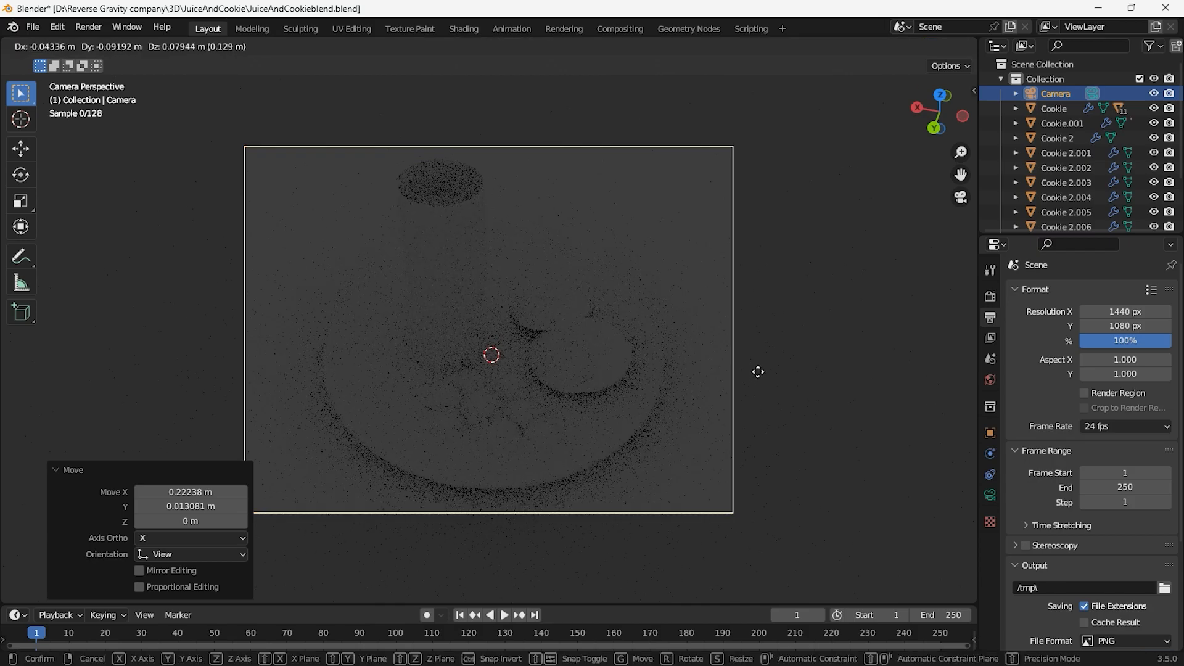
key(s)
click(764, 371)
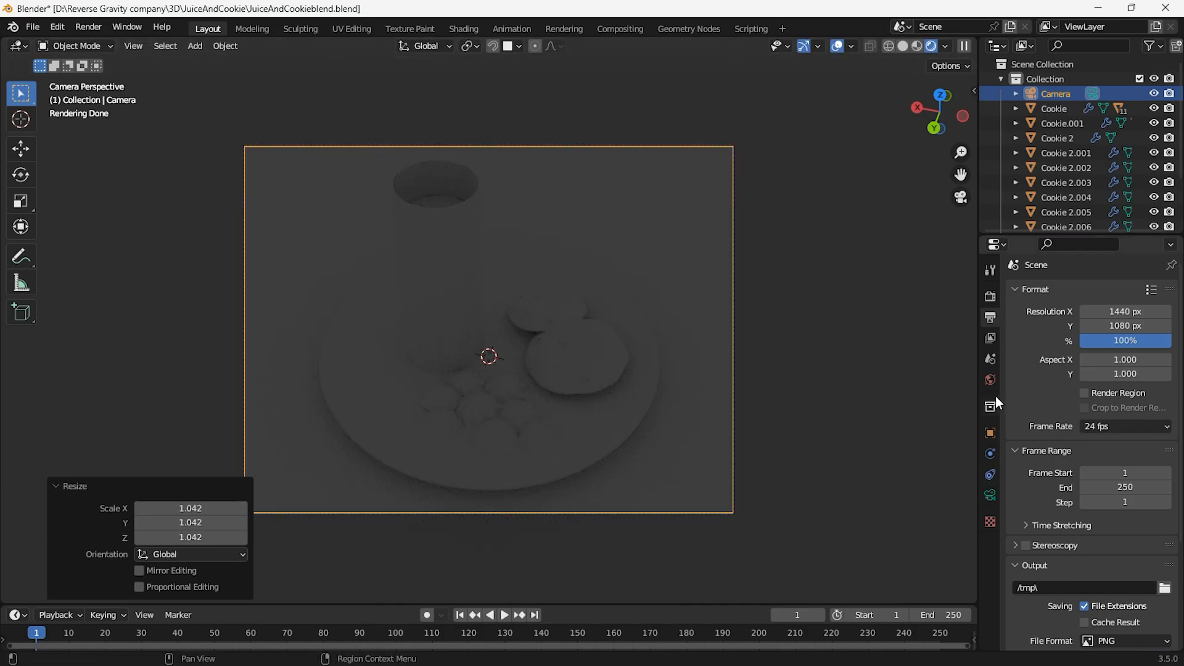
click(991, 496)
click(1127, 339)
click(1110, 370)
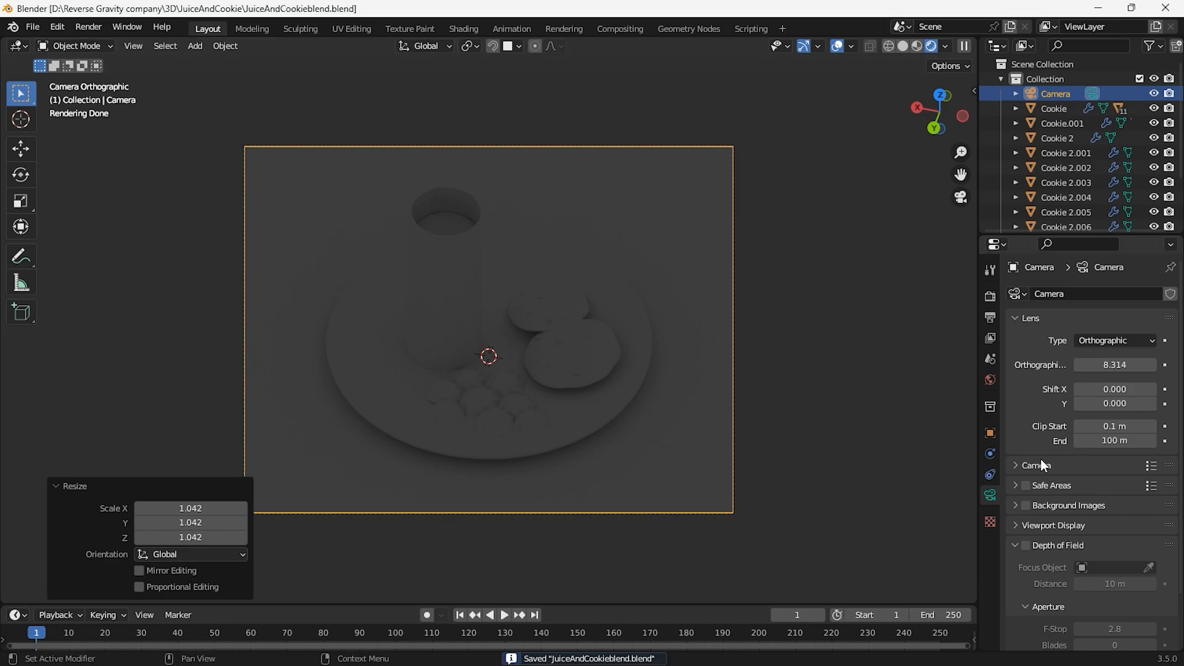
click(1012, 546)
Add an area light, raise it vertically above the plate and scale it up.
click(961, 302)
key(shift+a)
mouse_move(607, 349)
mouse_move(576, 535)
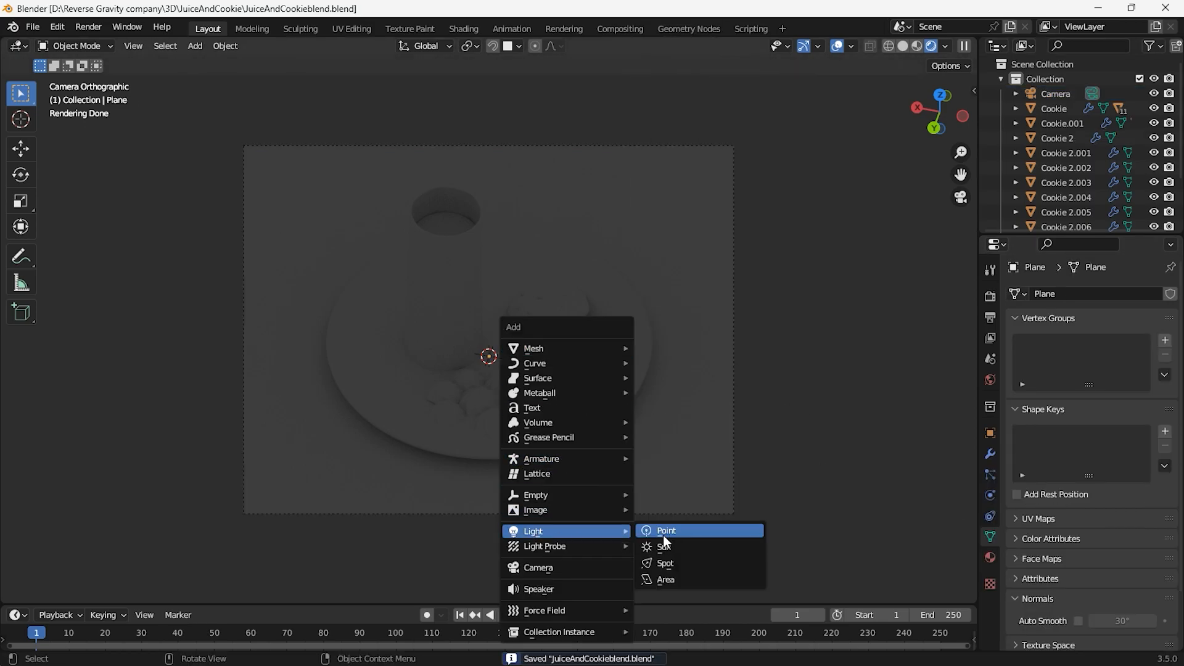
click(663, 577)
key(g)
key(z)
click(611, 592)
key(s)
click(352, 147)
Raise the area light another 0.82 m along Z, set its power to 350 W and return to the camera view.
middle_drag(482, 333, 765, 256)
key(g)
key(z)
click(771, 225)
key(Return)
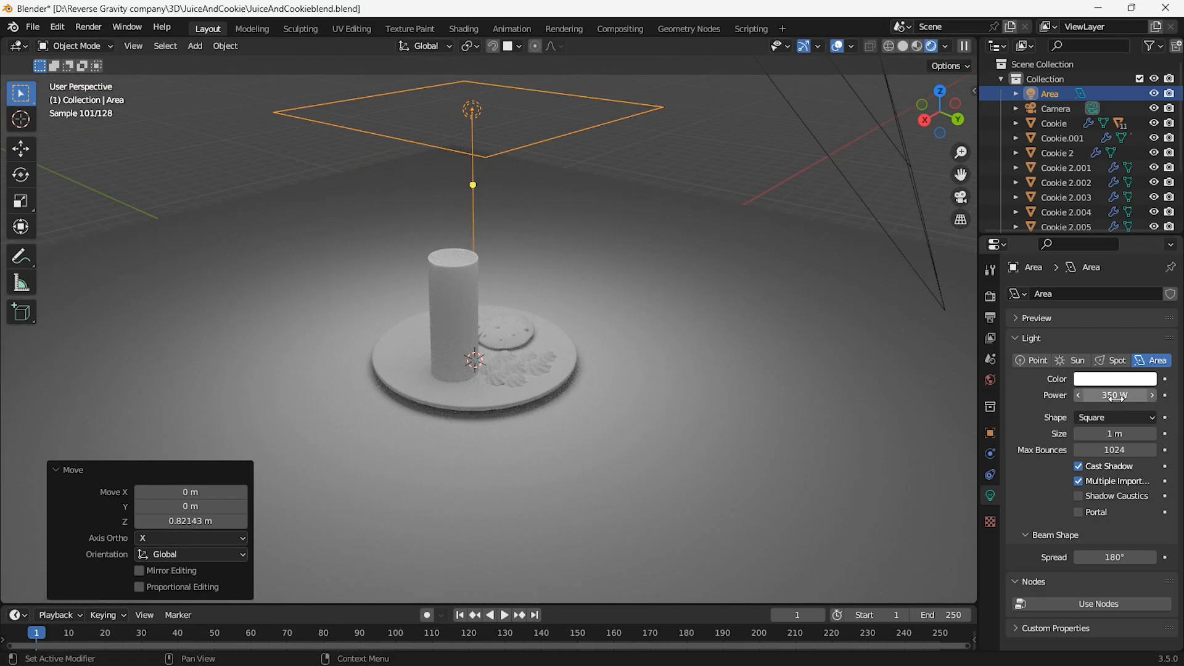
click(624, 375)
key(KP_0)
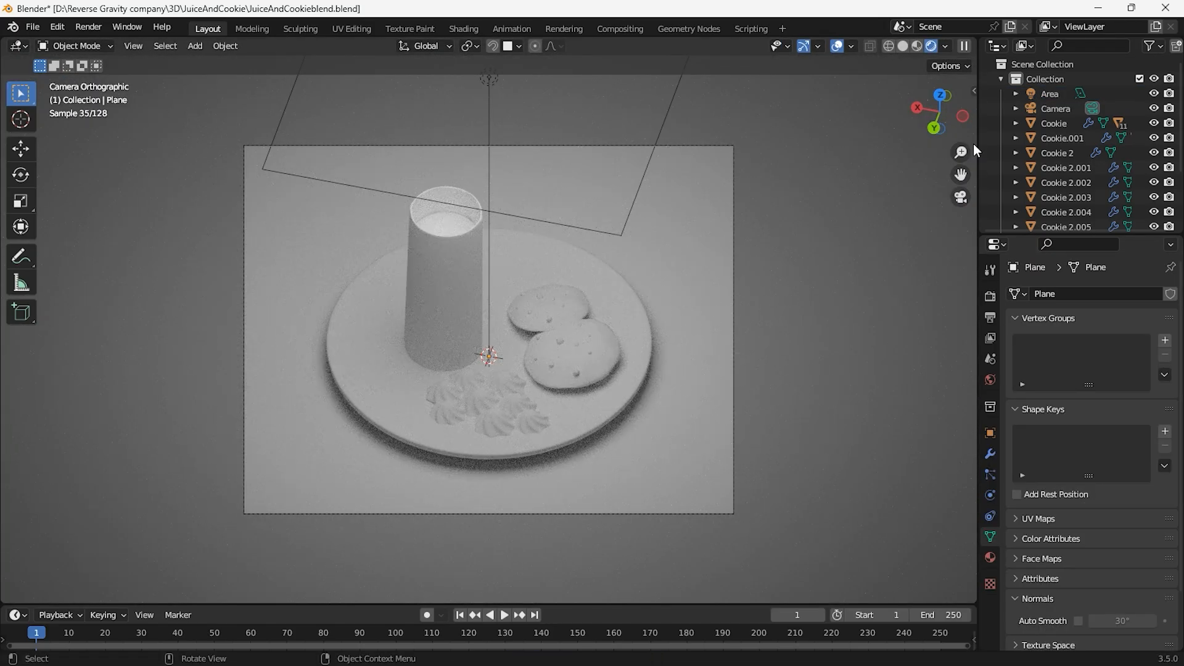
Create a new material on the cup and name it Glass.
scroll(1077, 549, down, 3)
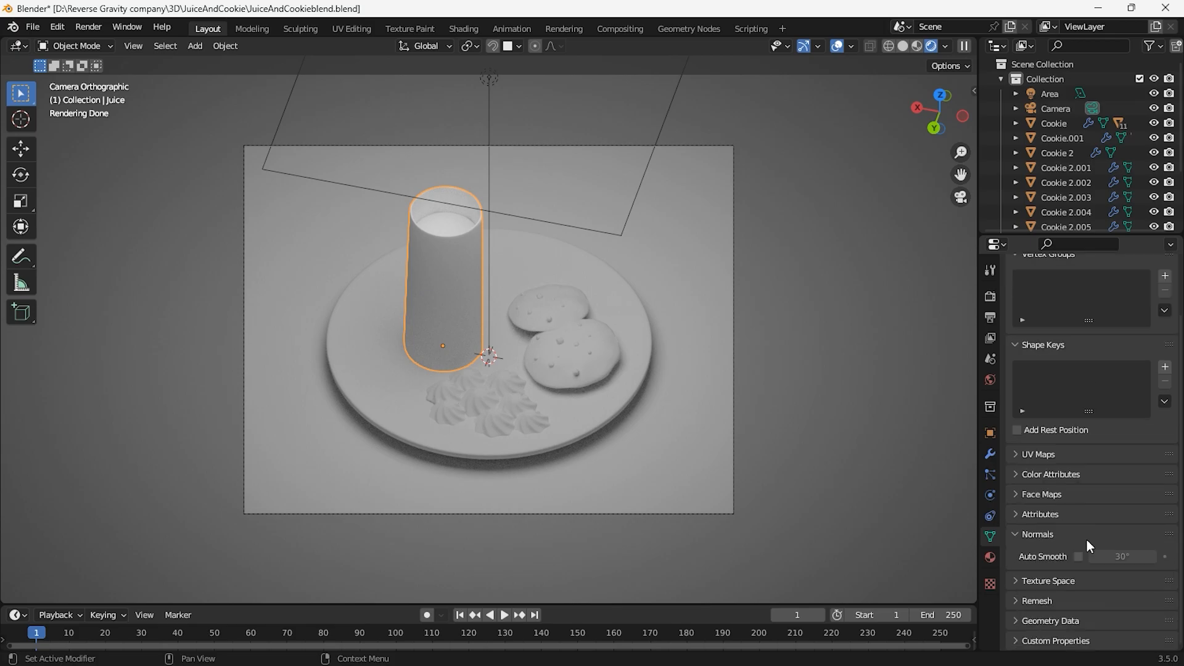
click(990, 557)
click(1048, 300)
text(Cup)
key(Return)
double_click(1050, 298)
text(Glass)
key(Return)
Set the Glass material's transmission to 1.000, IOR to 1.050 and roughness to 0.266, and save the file.
scroll(1080, 457, down, 10)
drag(1106, 538, 1172, 539)
drag(1094, 517, 1070, 517)
scroll(1098, 570, down, 7)
click(1030, 583)
scroll(1128, 591, down, 5)
scroll(1047, 435, up, 15)
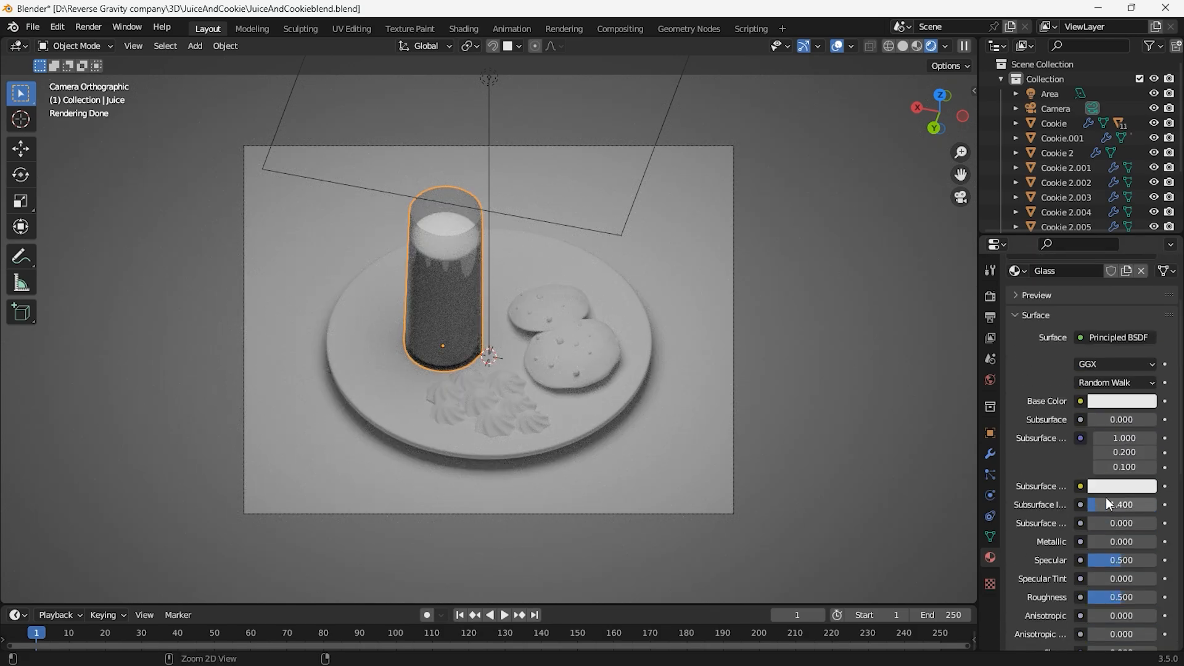
scroll(1098, 505, down, 5)
mouse_move(1129, 480)
mouse_down()
mouse_move(1111, 480)
mouse_move(1127, 487)
mouse_up()
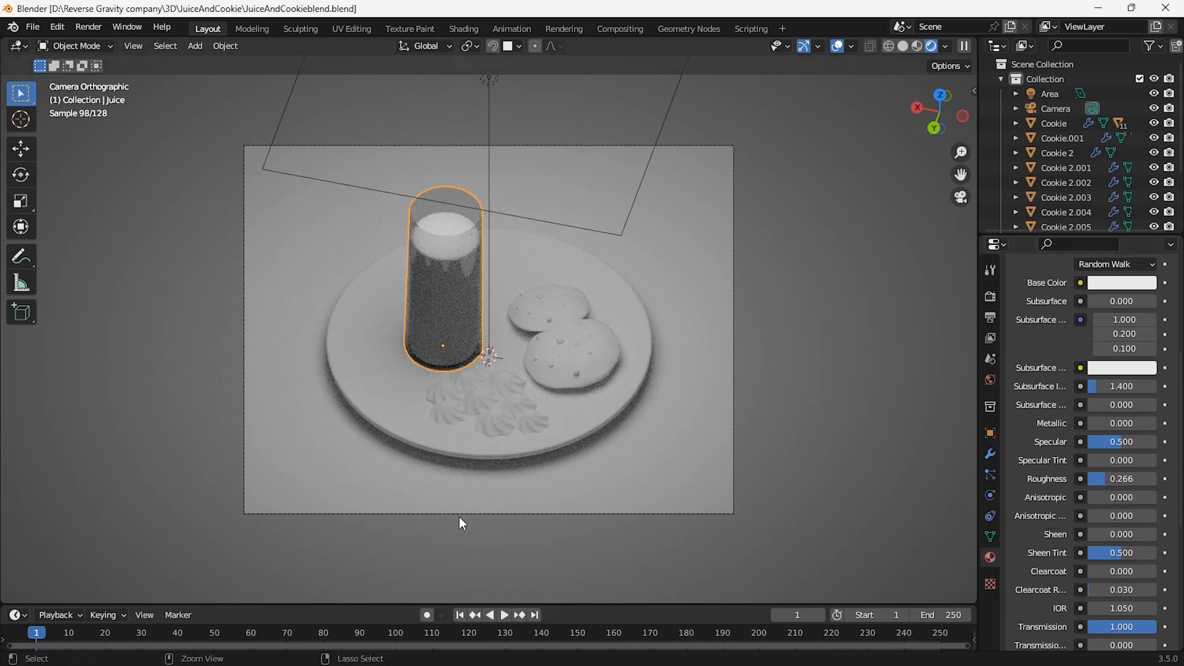
key(ctrl+s)
Create a new material on the juice inside the cup and set its base colour to light orange.
click(446, 302)
click(1092, 356)
key(Return)
click(1101, 489)
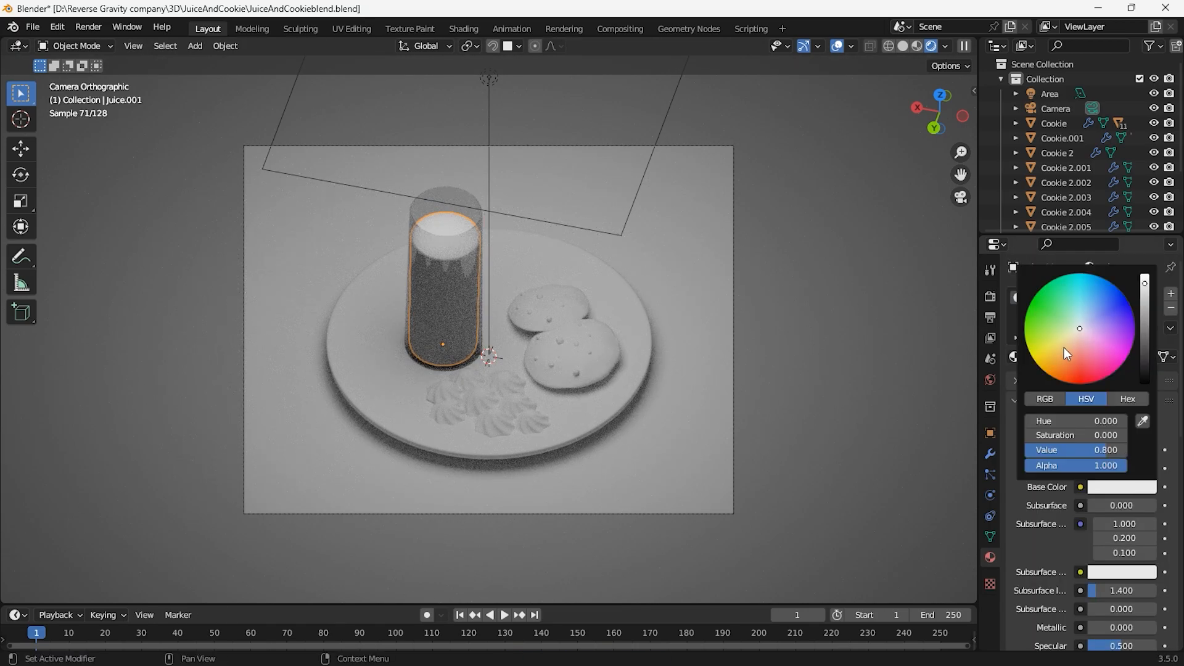
drag(1064, 350, 1068, 350)
Set the juice material's transmission to 1.000, lower its roughness to about 0.255 and make its base colour a stronger orange.
scroll(1130, 552, down, 12)
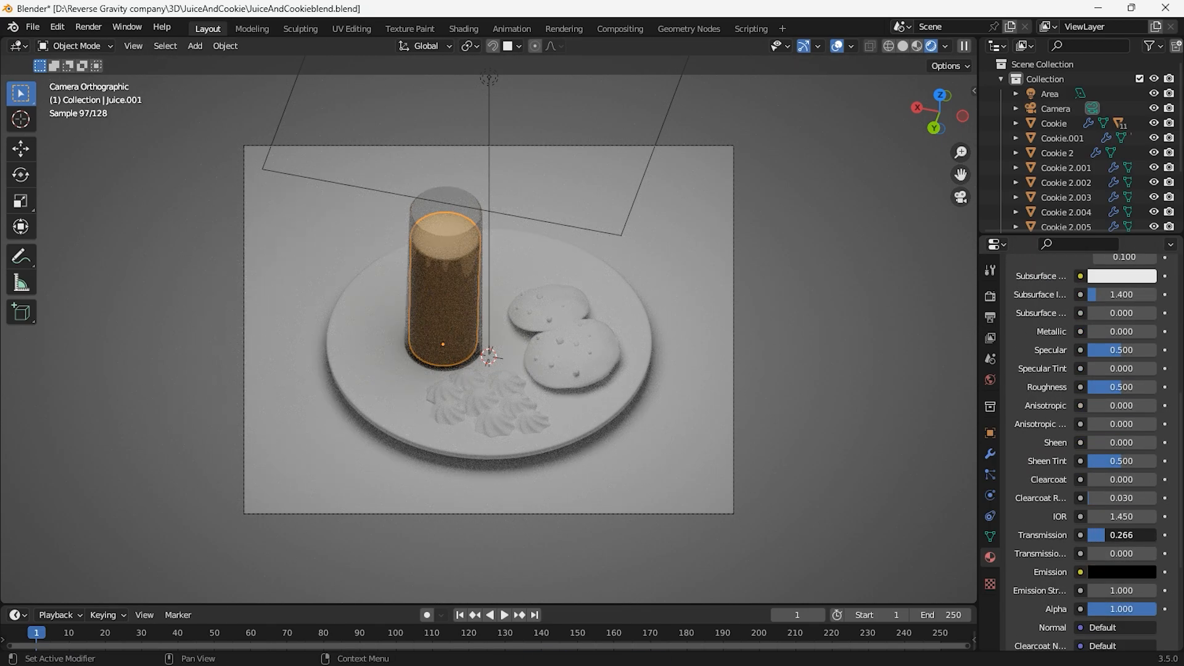
key(Return)
drag(1123, 387, 1104, 387)
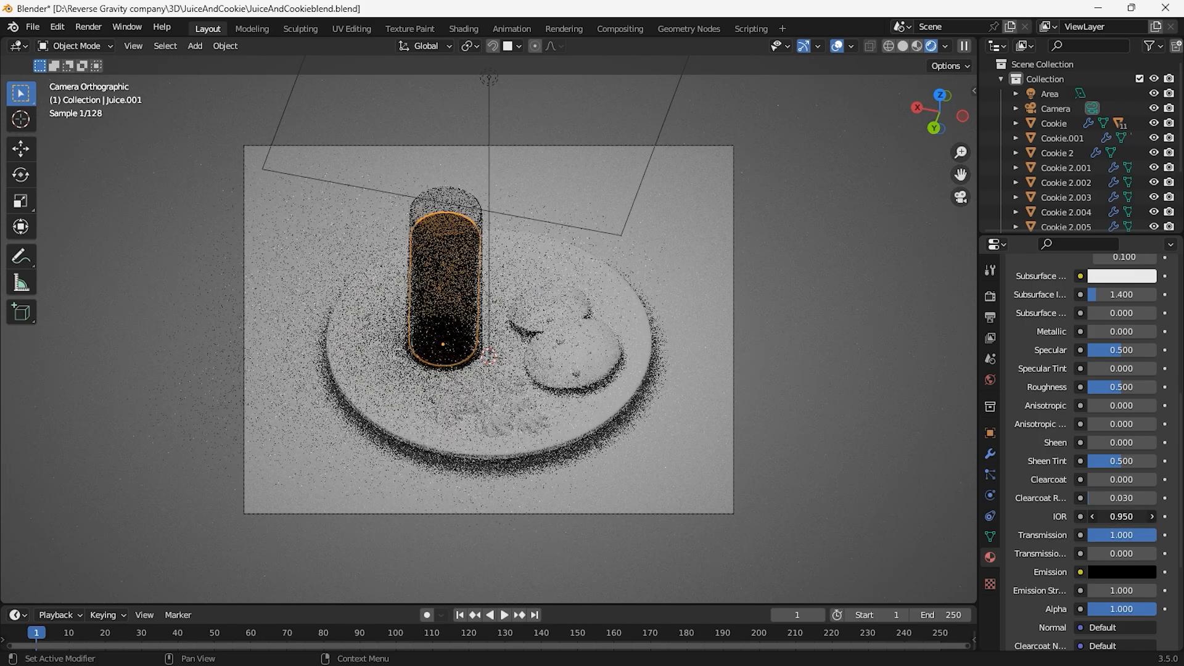
scroll(1110, 494, down, 1)
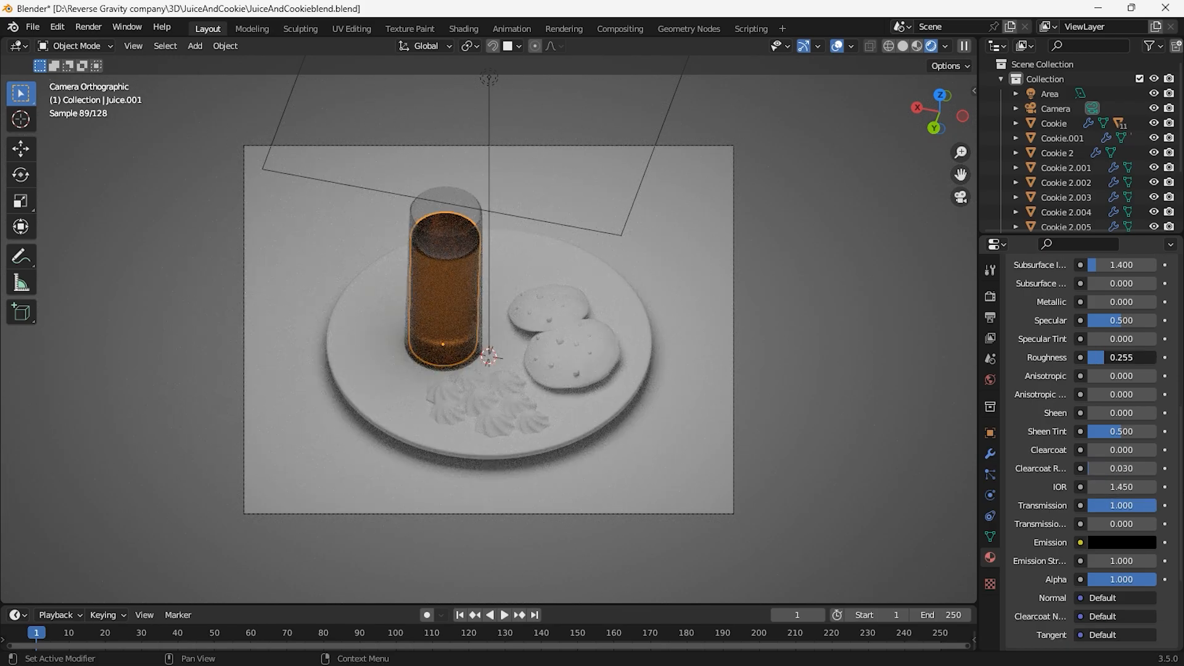
scroll(1131, 368, up, 7)
click(1131, 368)
drag(1094, 238, 1065, 229)
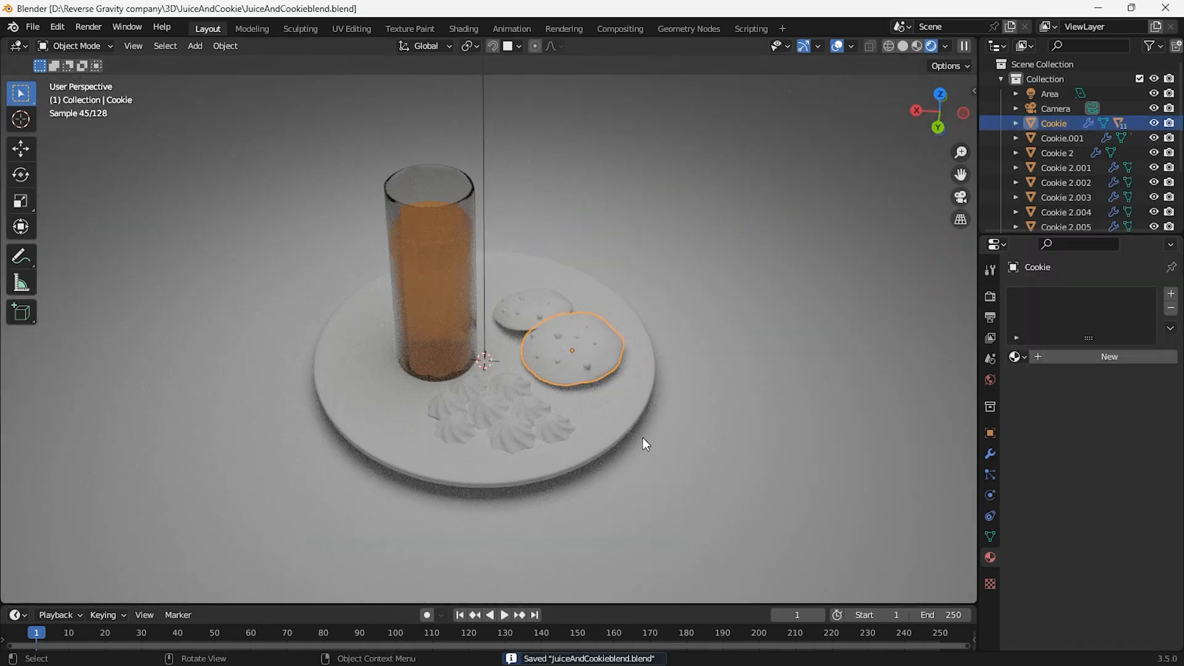
Add a new material to the small swirl cookie at the cluster's outer end and name it Cookie 2.
click(1060, 357)
text(Cookie)
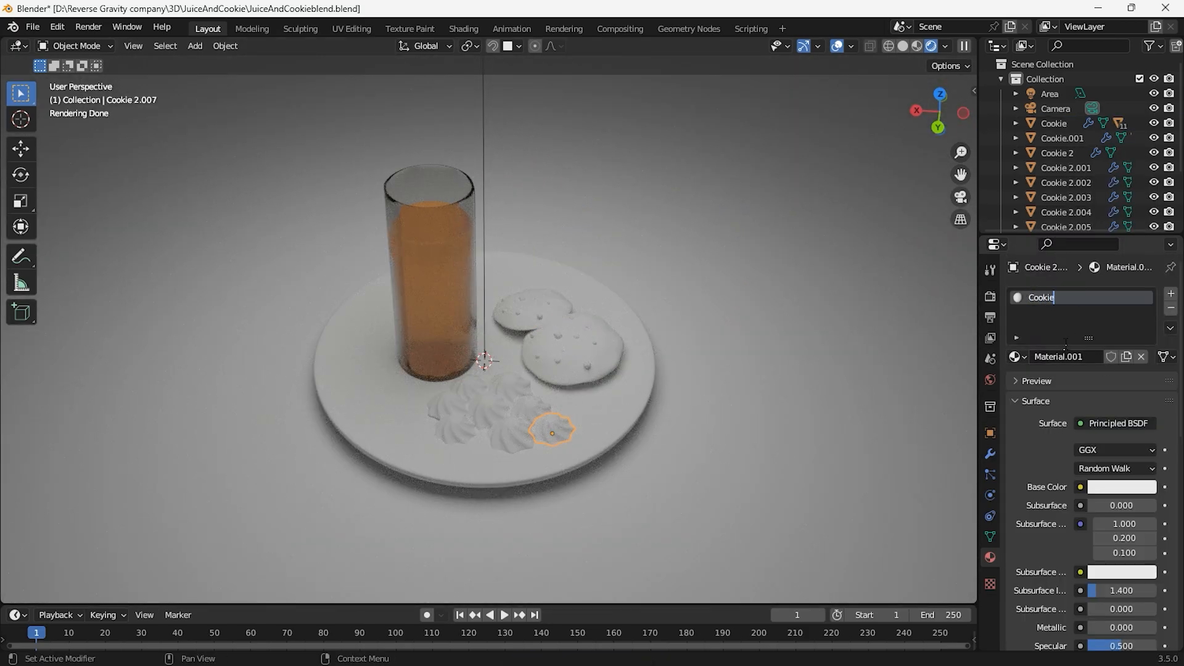
text( 2)
key(Return)
Set the Cookie 2 material's base colour to pale yellow and raise its roughness slightly.
scroll(1110, 480, down, 3)
click(1135, 396)
drag(1076, 244, 1067, 254)
drag(1146, 196, 1145, 187)
scroll(1124, 514, down, 4)
drag(1125, 476, 1134, 476)
scroll(691, 432, up, 3)
Select the remaining swirl cookies with the pale yellow one active and link its material to them.
click(560, 470)
shift+click(528, 512)
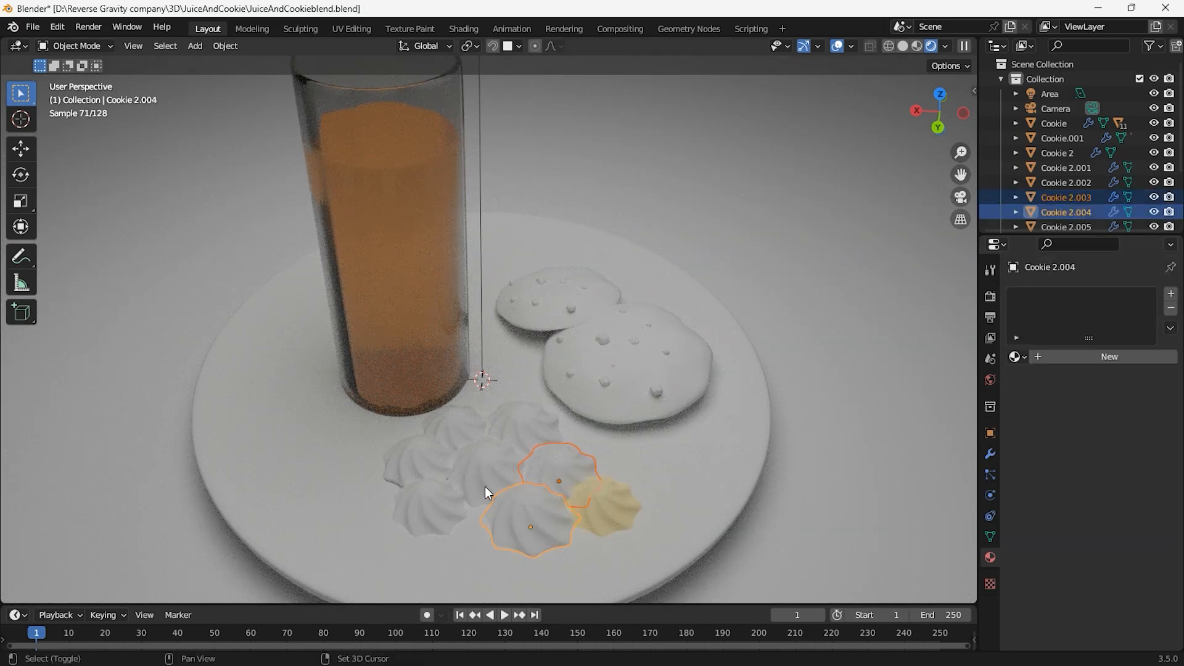
shift+click(604, 516)
key(ctrl+l)
click(607, 492)
Create a new material on the plate and name it Plate.
click(659, 517)
click(1093, 357)
double_click(1061, 299)
text(Plate)
key(Return)
Set the Plate material's base colour to a pale green and lower its roughness.
scroll(1112, 466, down, 2)
click(1123, 428)
drag(1082, 271, 1075, 266)
scroll(1106, 394, down, 10)
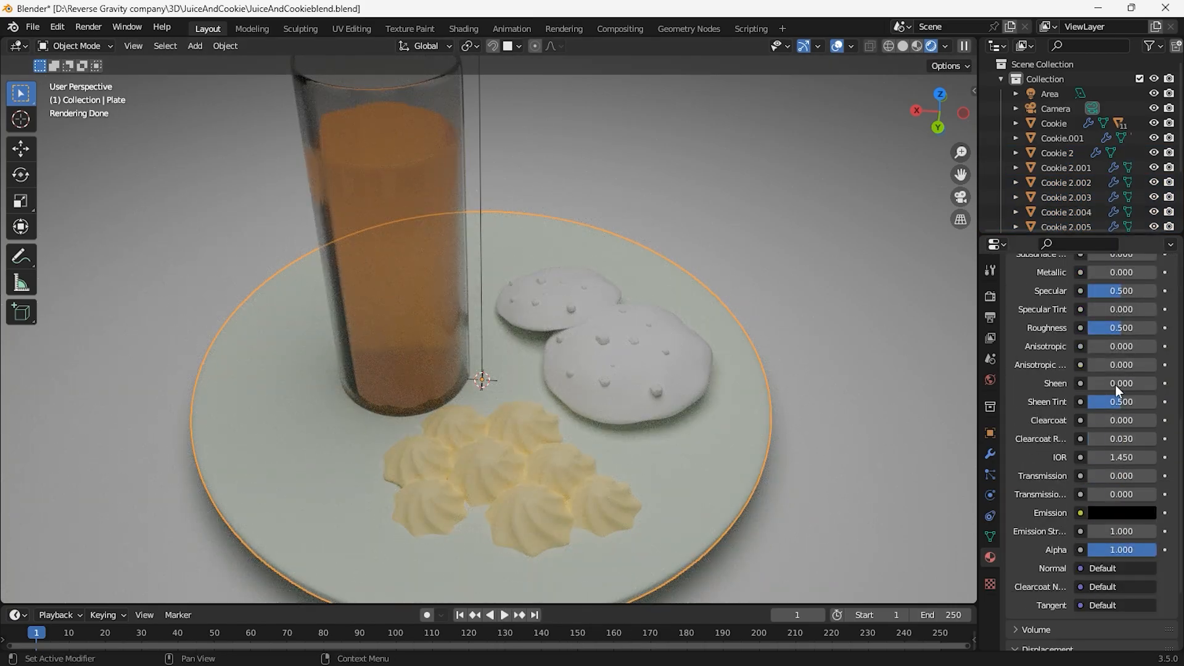
drag(1129, 328, 1105, 327)
Give the larger round cookie a pinkish-purple material named Cookie and link it to the other round cookie.
click(628, 370)
click(1115, 357)
click(565, 304)
shift+click(639, 340)
key(ctrl+l)
click(648, 347)
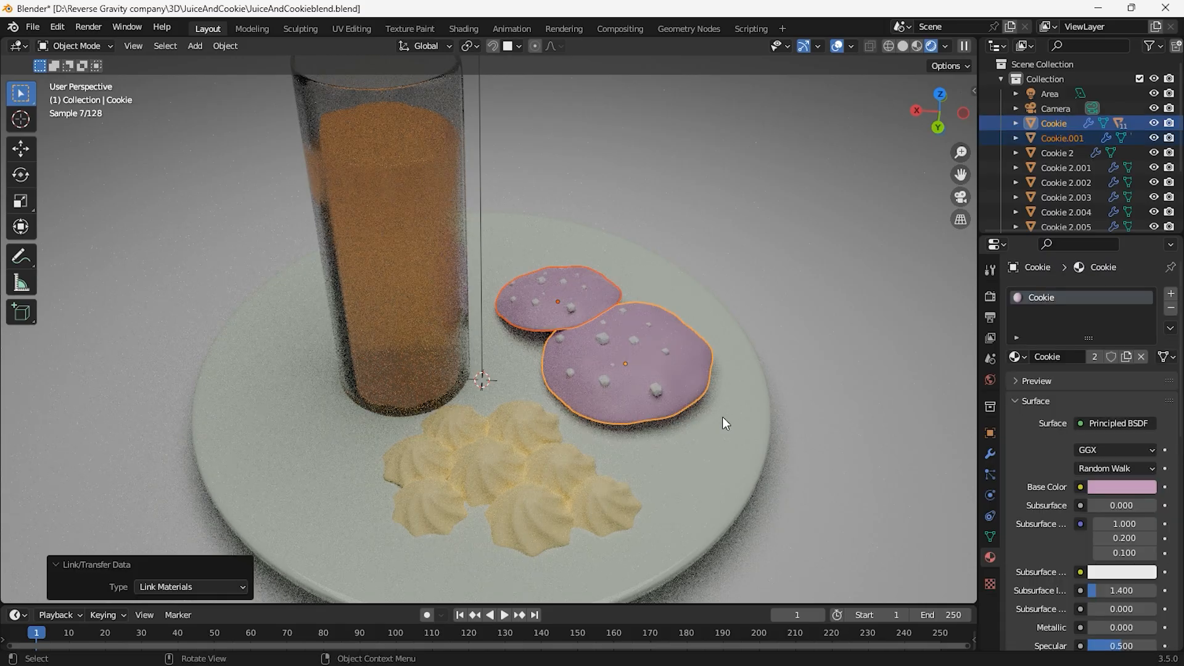
Create a chocolate material on one chip of the large cookie and set its base colour to brown.
scroll(741, 451, up, 3)
shift+middle_drag(773, 484, 538, 455)
click(484, 439)
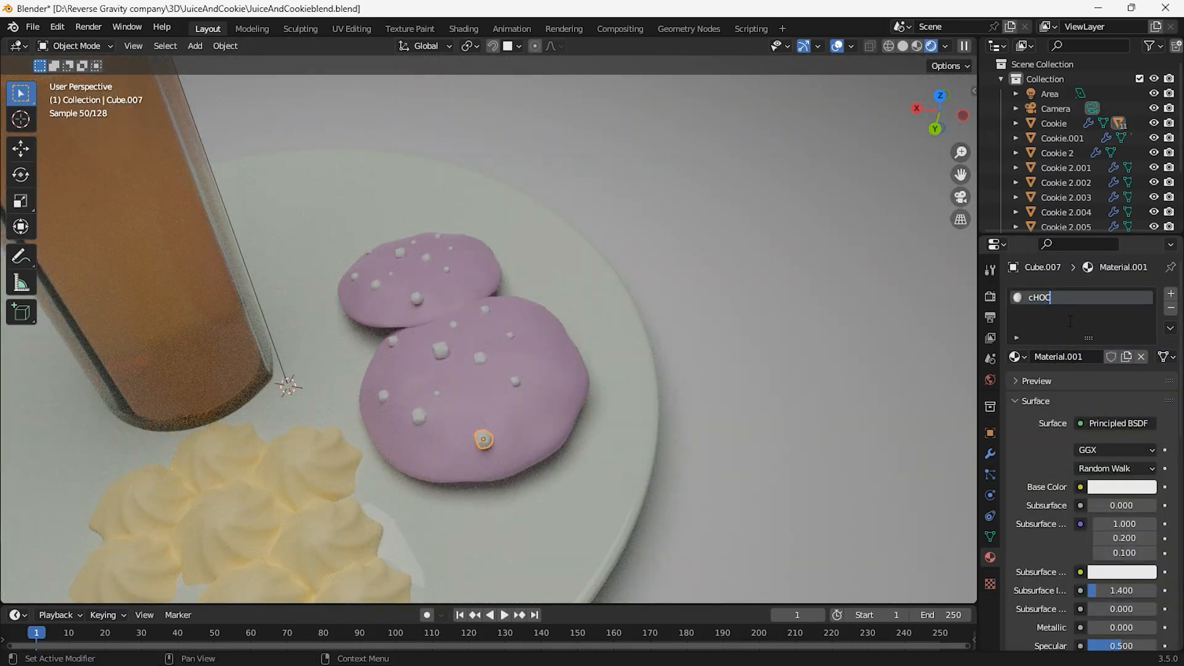
click(1123, 487)
drag(1148, 281, 1148, 332)
click(1070, 354)
Select the other chips on the large cookie and link the brown chip's material to them.
click(516, 382)
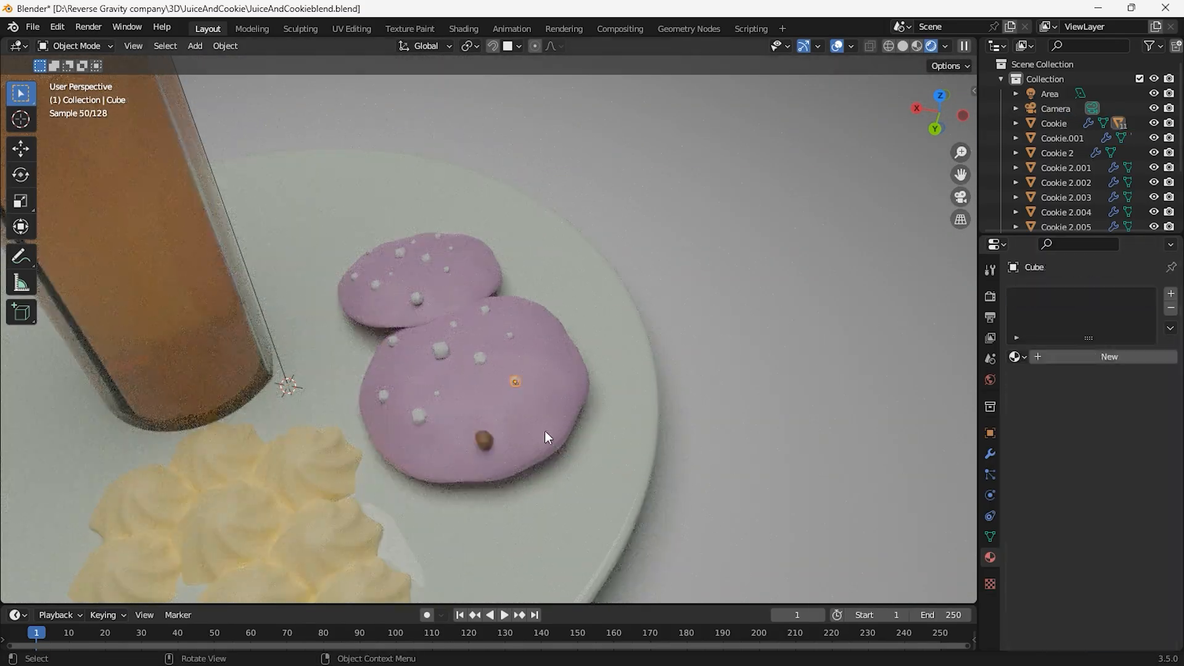
shift+click(418, 417)
scroll(483, 459, up, 3)
shift+click(592, 472)
key(ctrl+l)
click(624, 457)
Change the Cookie material's base colour to a reddish-brown salmon tone and lower its roughness.
scroll(648, 420, down, 3)
click(650, 402)
click(1107, 489)
drag(1071, 357, 1069, 342)
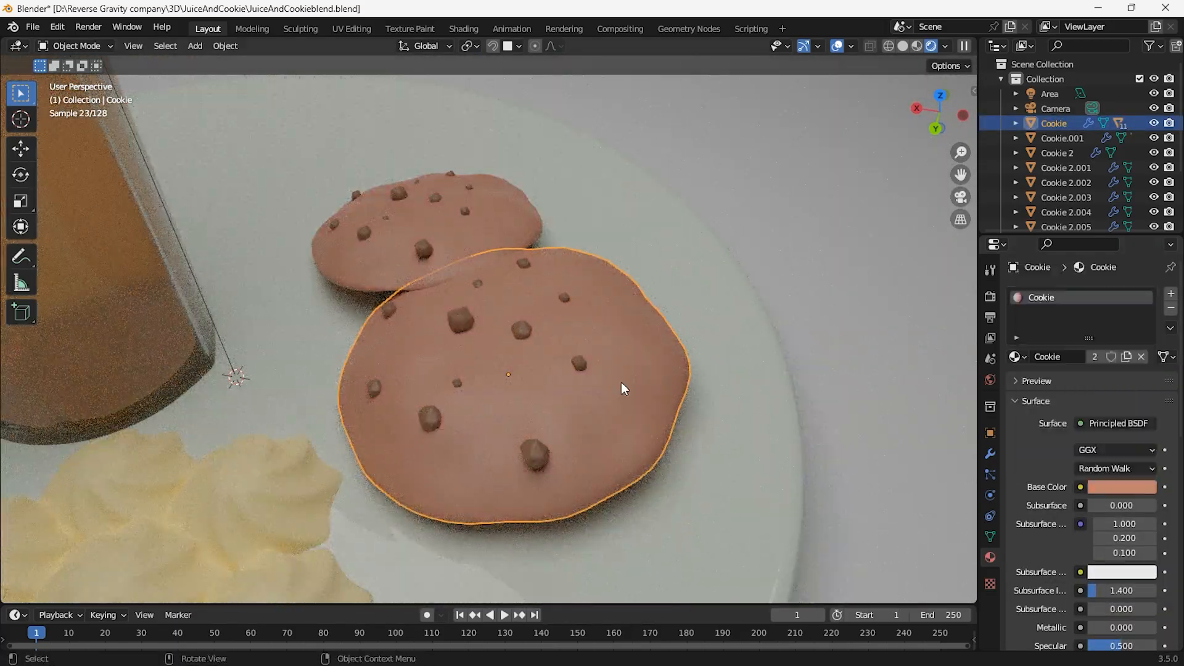
scroll(1125, 486, down, 6)
drag(1122, 475, 1101, 475)
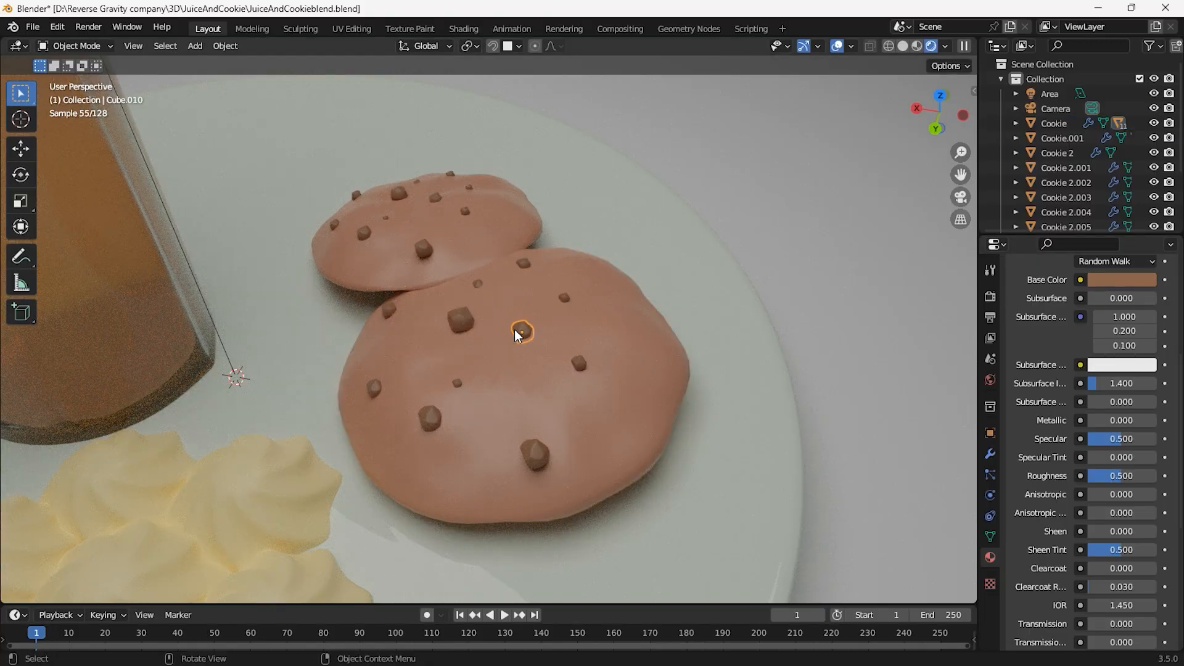
Return to the camera view and save the file.
click(850, 446)
key(KP_0)
key(ctrl+s)
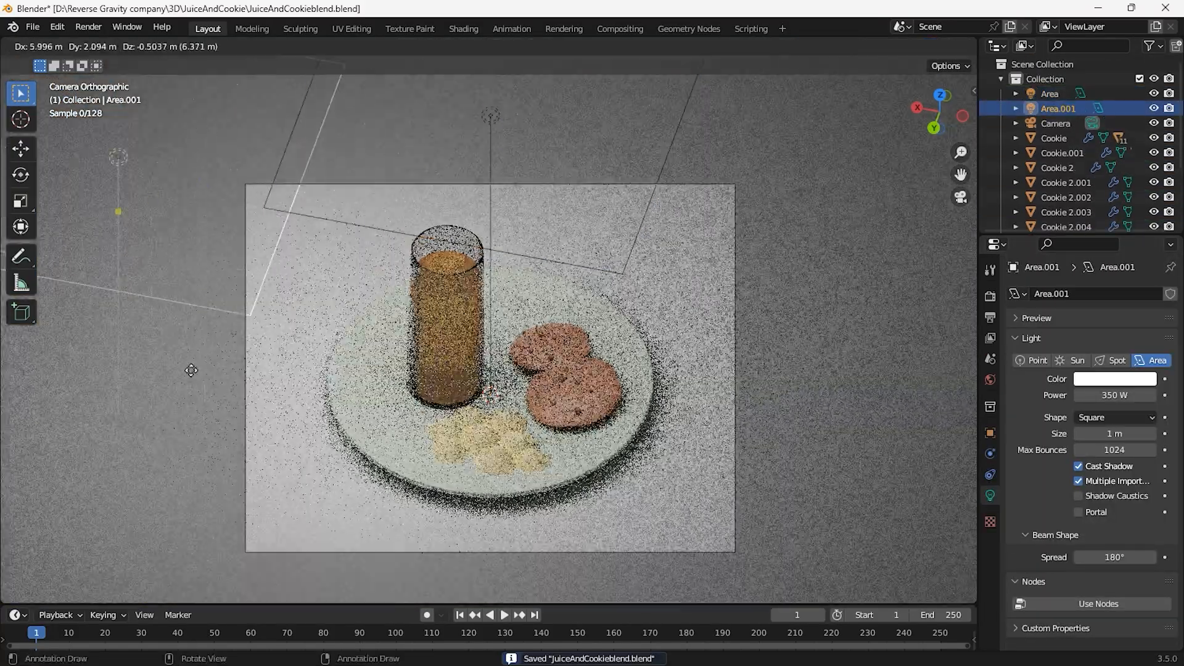
Rotate the duplicated area light beside the plate by -69.1° and set its colour to light blue.
key(r)
click(771, 286)
click(1115, 379)
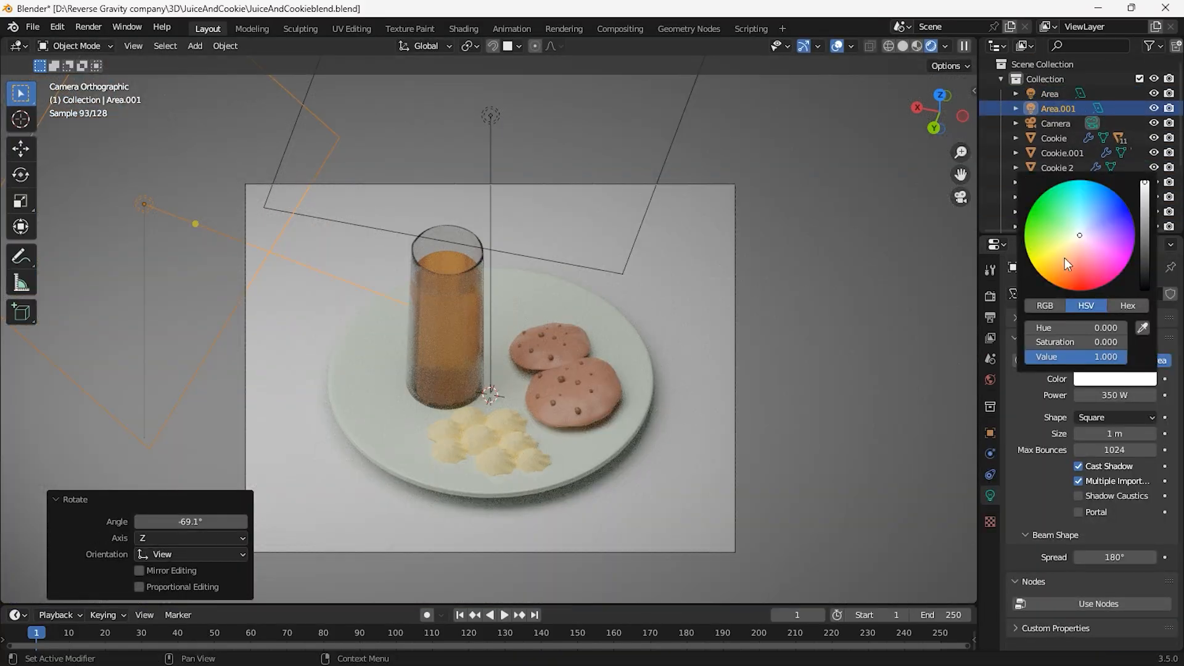
drag(1069, 264, 1098, 212)
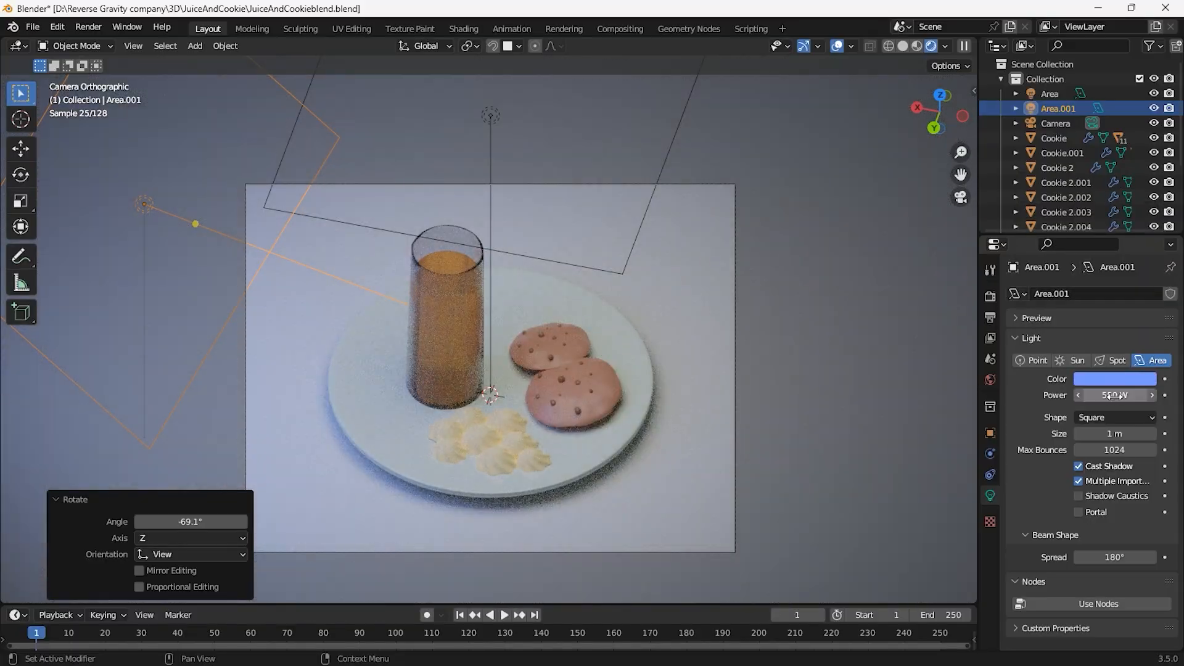
Duplicate the blue area light, place the copy on the opposite side of the plate and rotate it by -6° in camera view.
key(shift+d)
click(158, 447)
middle_drag(555, 382, 814, 303)
drag(213, 340, 402, 331)
key(KP_0)
key(r)
click(739, 382)
Set the duplicated light's colour to light red, change its shape to Disk and scale it.
click(1115, 378)
click(1071, 270)
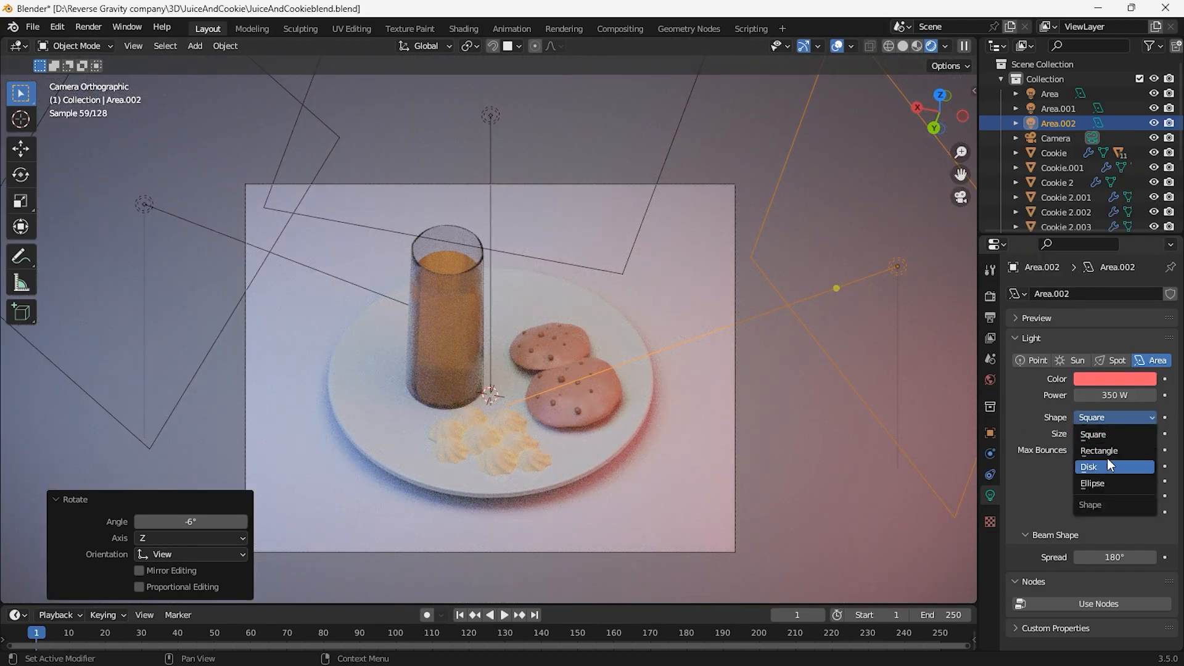
click(1104, 467)
key(s)
click(795, 312)
Select the juice and set its material's transmission to 0.300.
click(454, 330)
scroll(1116, 538, down, 3)
scroll(1115, 538, down, 10)
mouse_move(1138, 477)
mouse_down()
mouse_move(1113, 476)
mouse_move(1123, 478)
mouse_up()
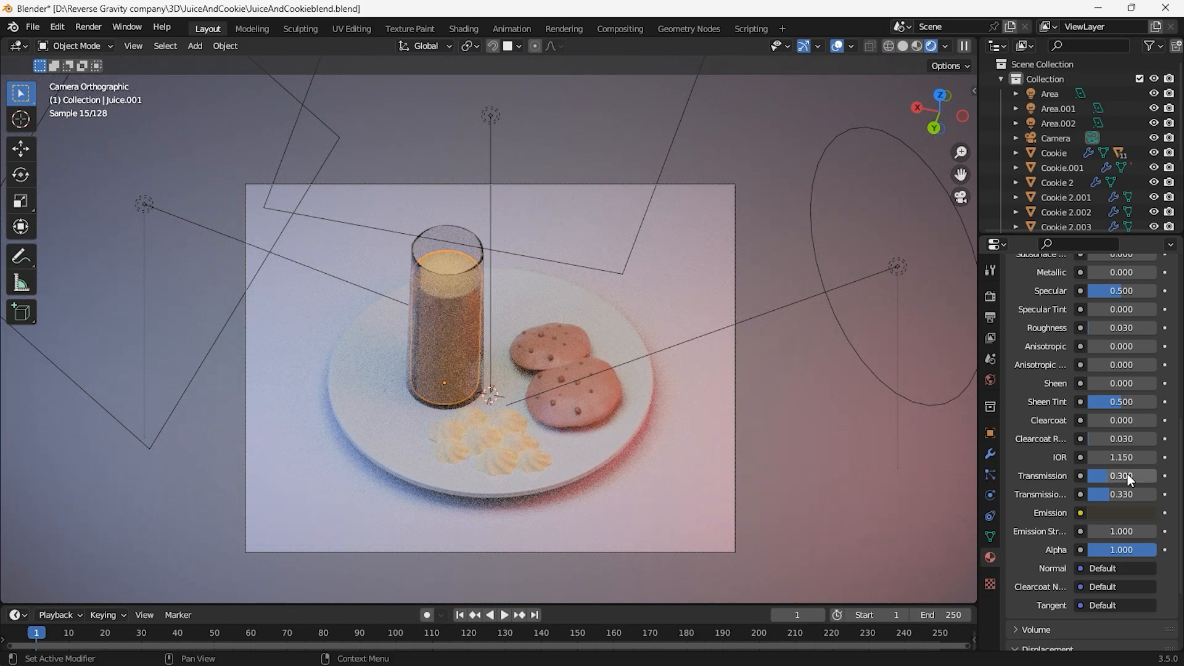
Set the white overhead area light's power to 550 W and save the file.
click(614, 272)
text(500)
key(Return)
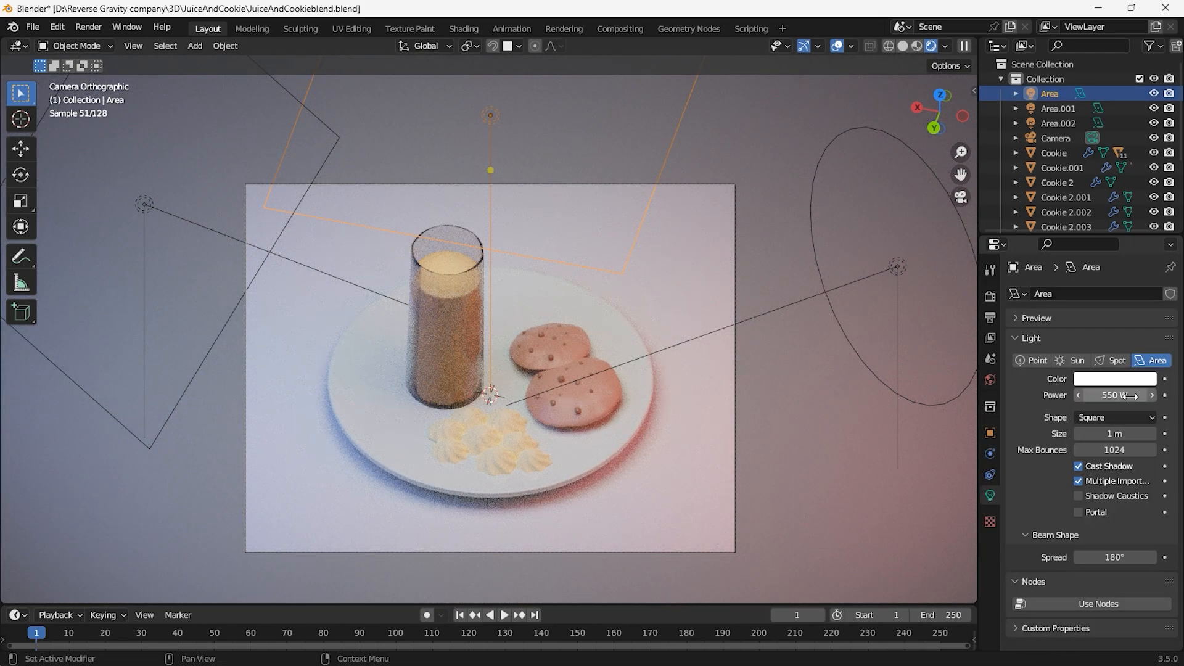
key(ctrl+s)
Set the render's colour management look to Medium High Contrast.
click(991, 380)
click(991, 296)
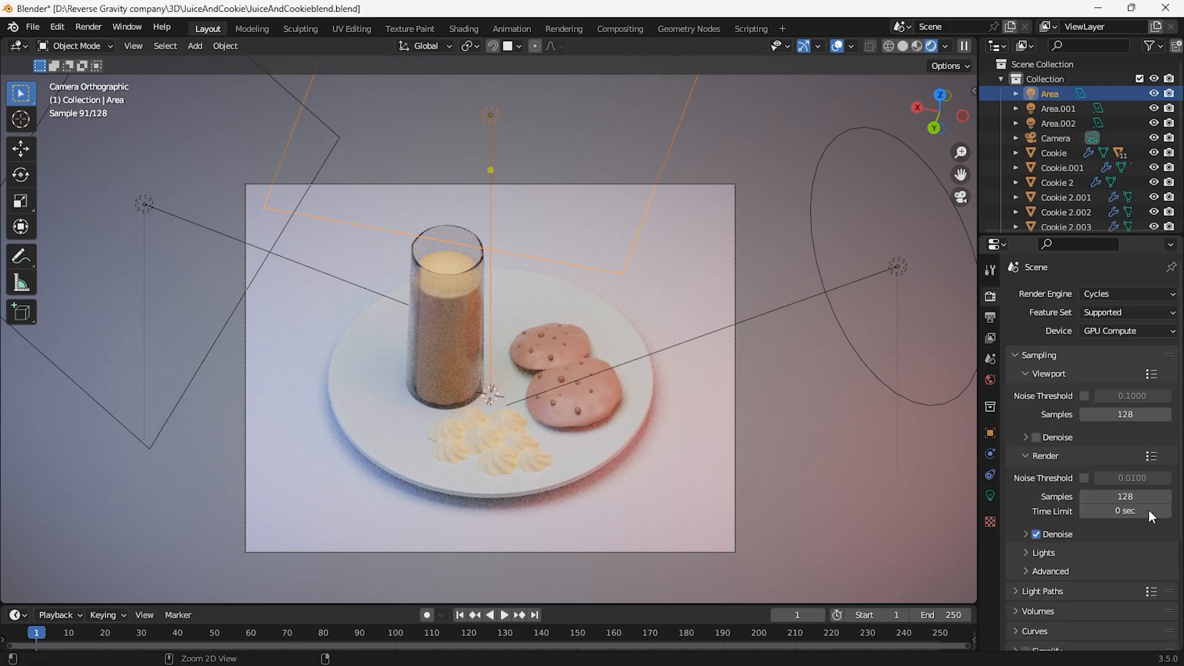
scroll(1029, 312, down, 4)
click(1056, 640)
scroll(1068, 623, down, 5)
click(1110, 564)
click(1090, 501)
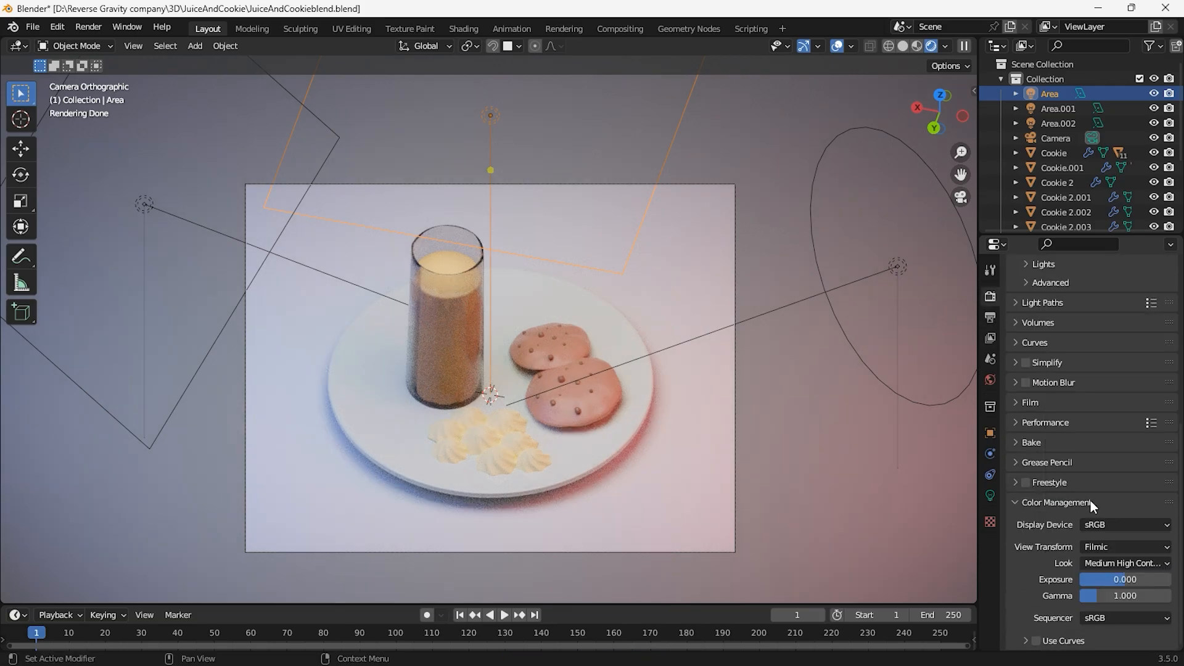
Change the swirl cookies' shared material to an orange base colour.
click(493, 440)
click(991, 557)
scroll(1127, 499, up, 8)
click(1121, 407)
drag(1063, 267, 1058, 279)
click(768, 385)
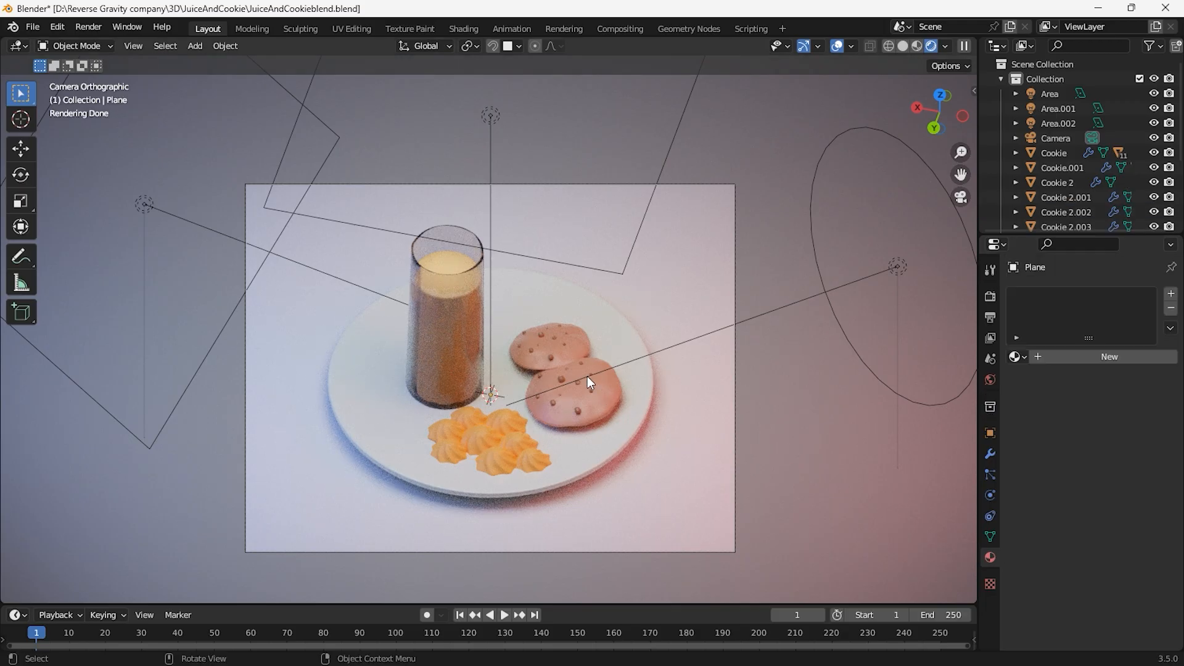
Change the chocolate chip cookie material's base colour to a light orange-brown.
click(586, 380)
click(1116, 488)
drag(1080, 359, 1069, 353)
scroll(1123, 592, down, 3)
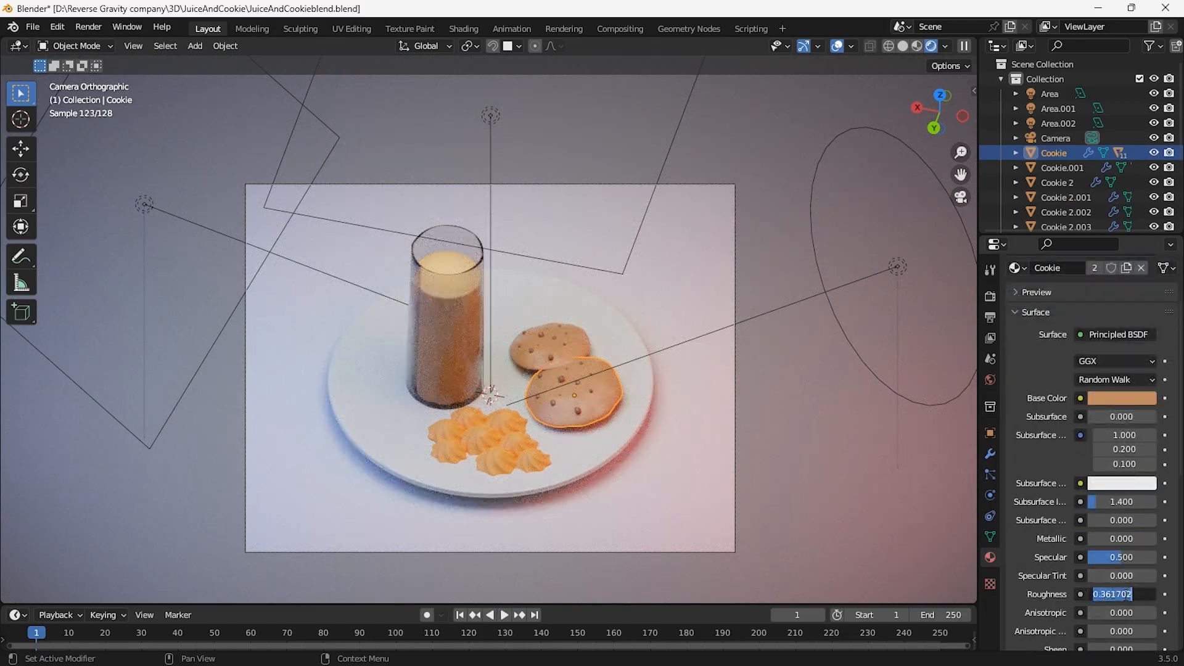
Scale down the plate and the juice cup slightly and move the cup closer to the cookies.
scroll(628, 508, up, 3)
click(705, 504)
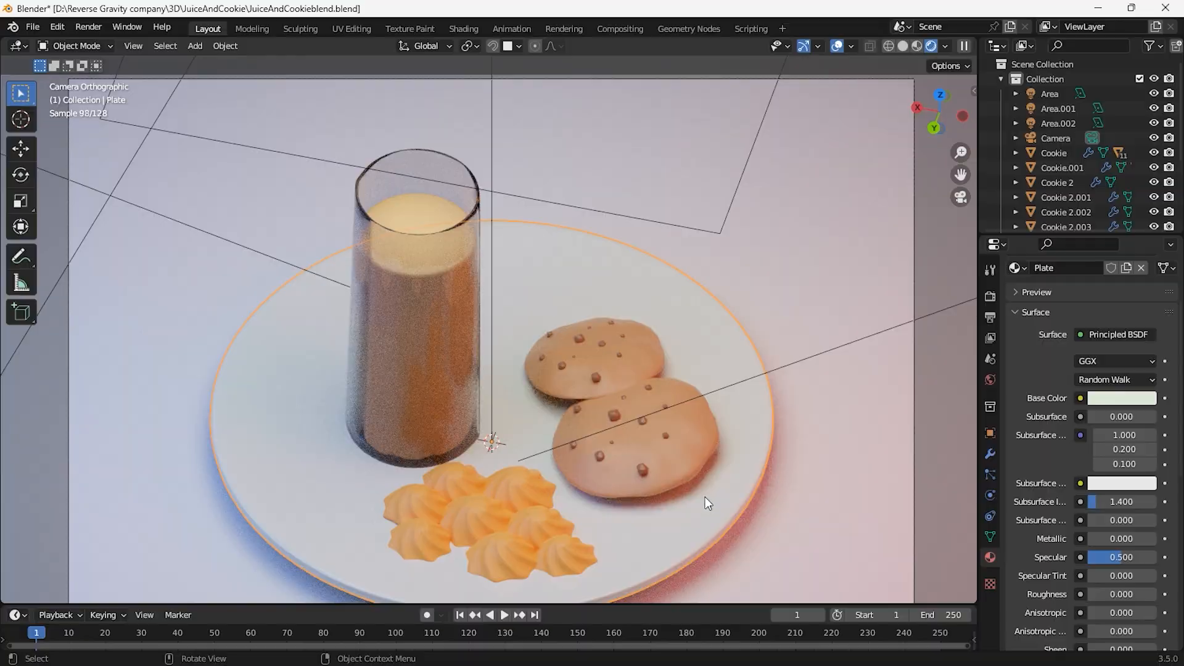
key(s)
click(506, 323)
key(g)
key(x)
click(554, 354)
key(g)
click(567, 349)
middle_drag(589, 448, 666, 425)
key(g)
click(679, 505)
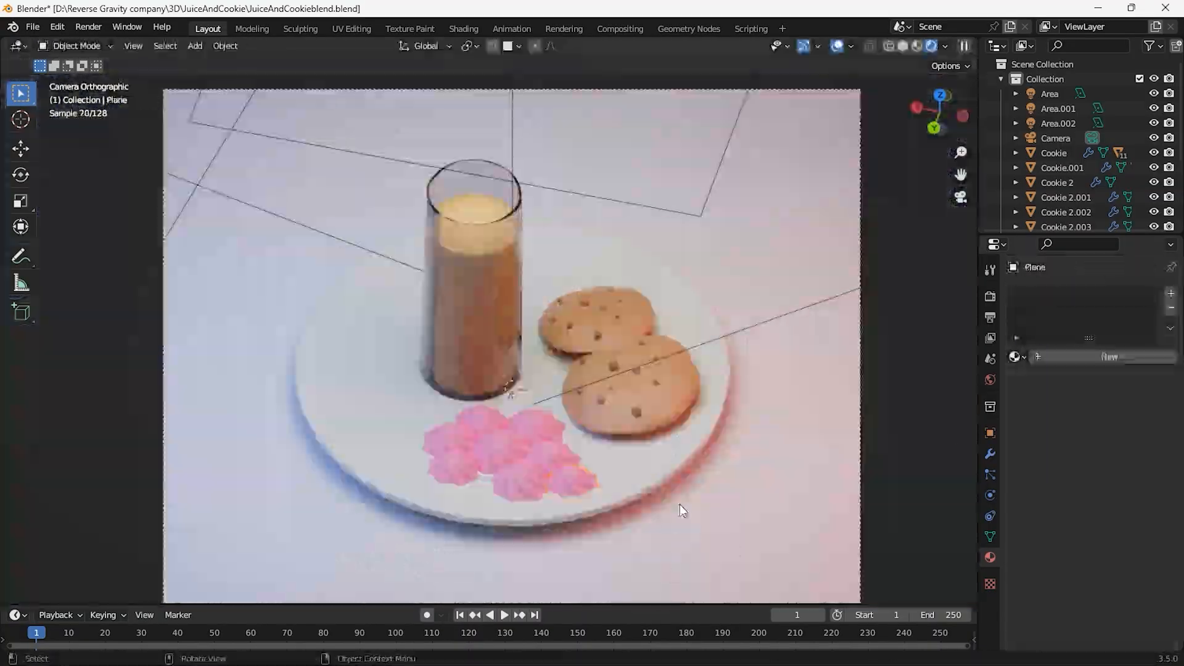
Light the juice from inside the cup with a yellow 50 W point light.
click(673, 480)
click(476, 296)
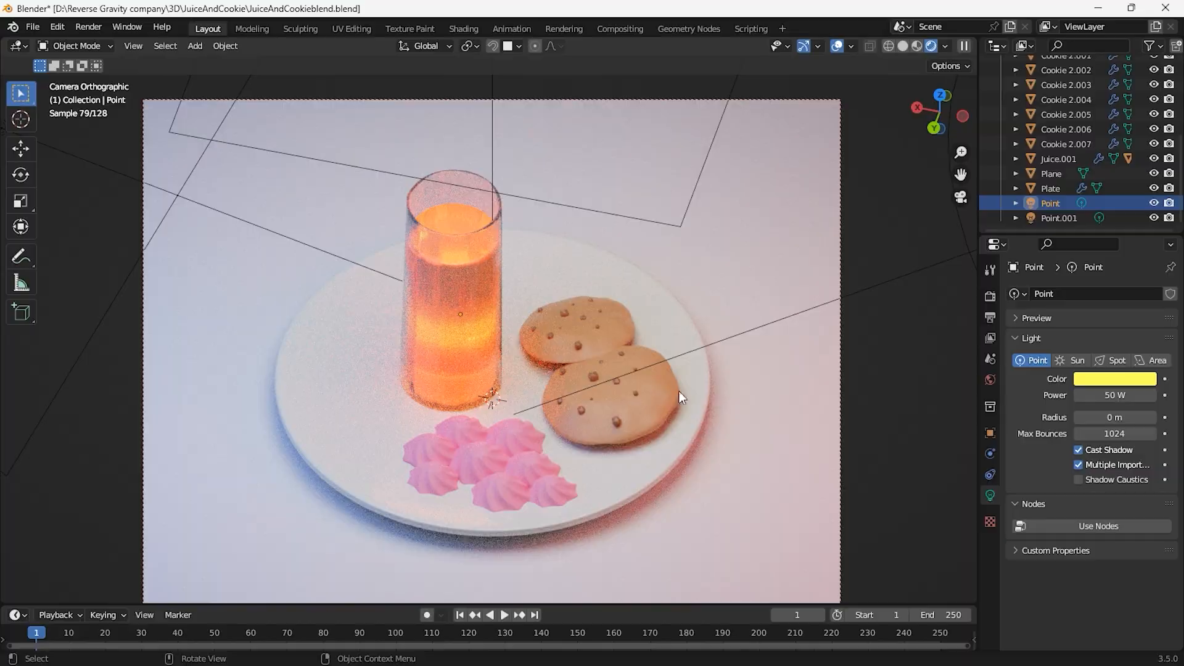
Add a small area light above the smaller chocolate chip cookie and set its shape to Disk.
key(shift+a)
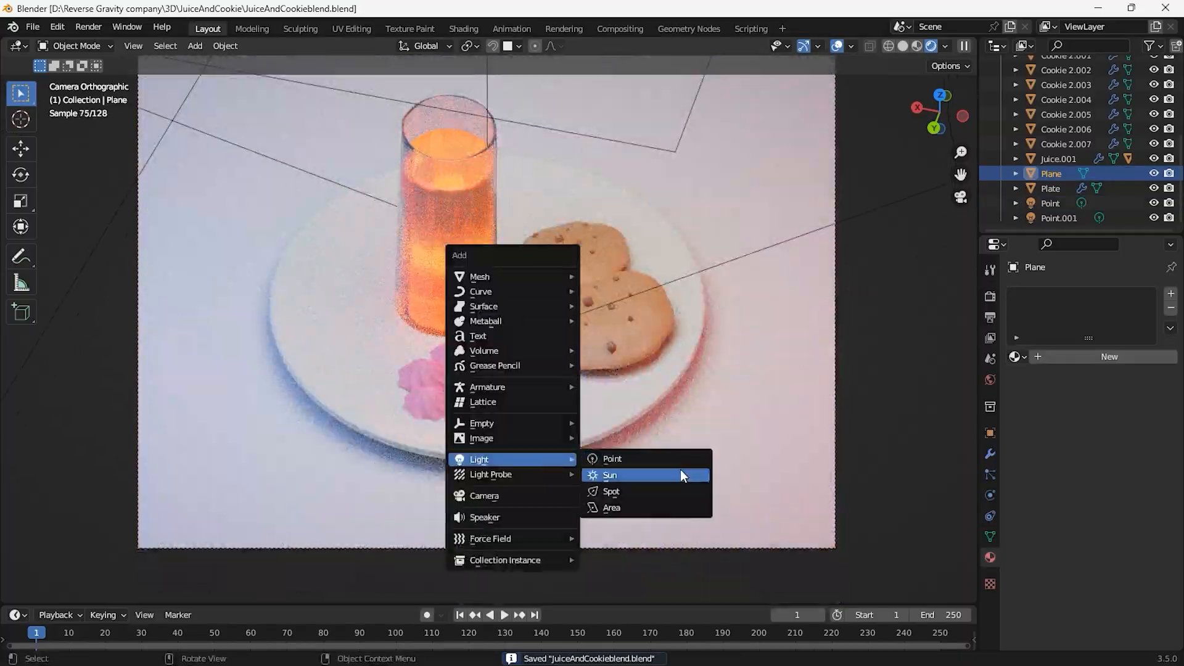
click(681, 509)
key(g)
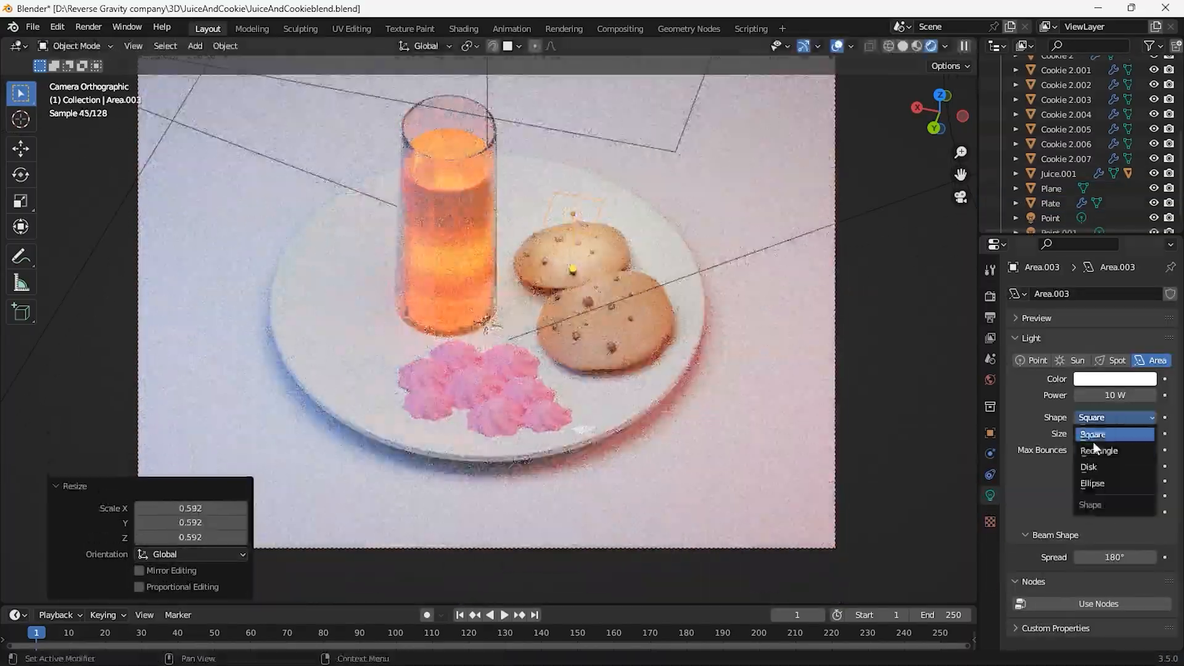
click(1095, 455)
Set the new disk light's power to 15 W and its colour to pale yellow.
click(1116, 379)
click(1097, 280)
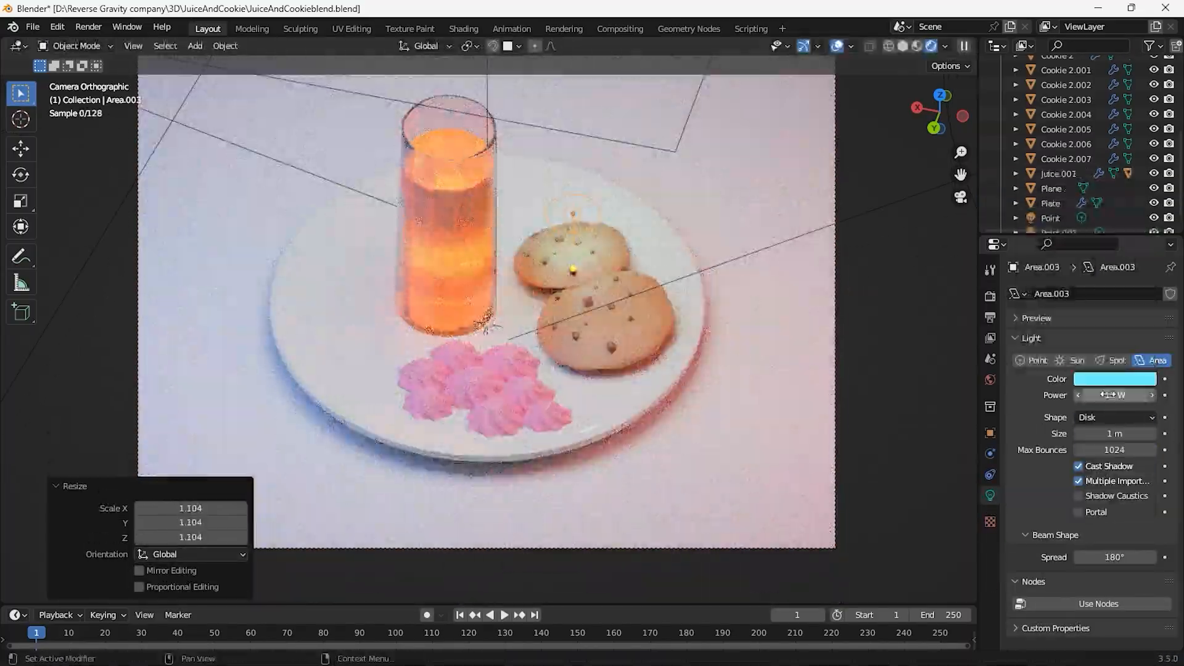
click(1115, 379)
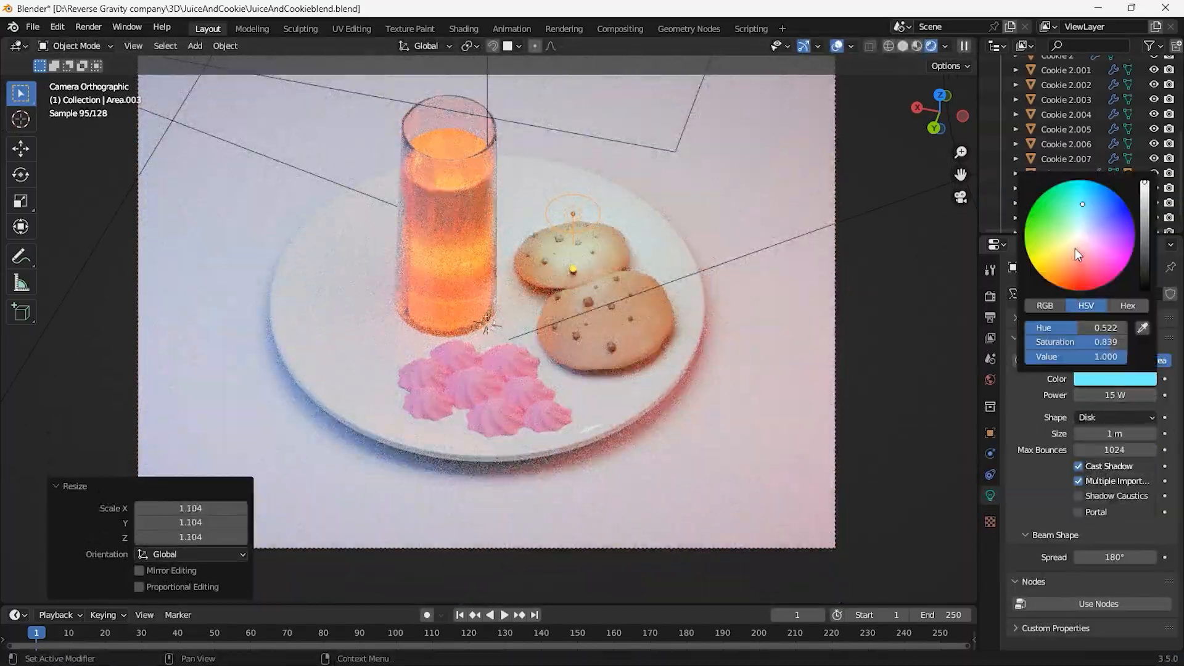
click(1076, 251)
Duplicate the pale yellow disk light and rotate the copy about the view axis.
key(shift+d)
click(666, 504)
key(r)
click(522, 484)
Position the duplicated disk light over the larger chocolate chip cookie and return to the camera view.
key(g)
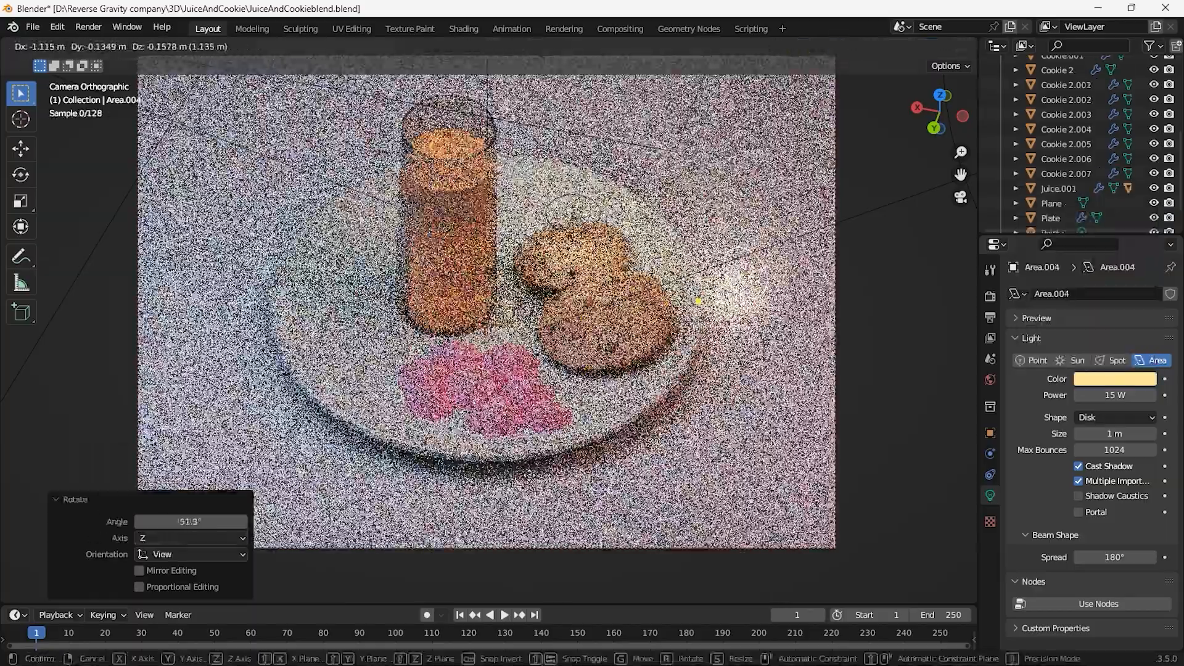
click(617, 456)
key(g)
click(670, 424)
middle_drag(617, 456, 617, 425)
scroll(617, 426, up, 6)
key(g)
click(687, 458)
key(KP_0)
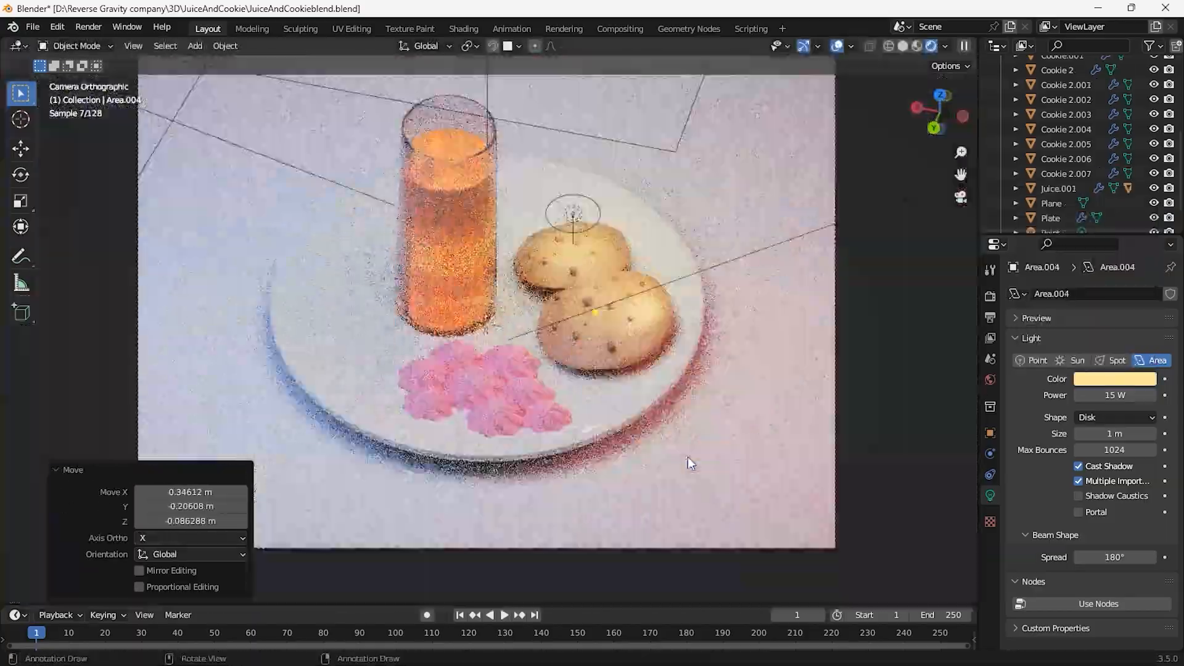
Set the larger cookie's disk light to 5 W with a light orange colour.
double_click(1124, 400)
text(5)
key(Return)
click(1117, 380)
click(1067, 262)
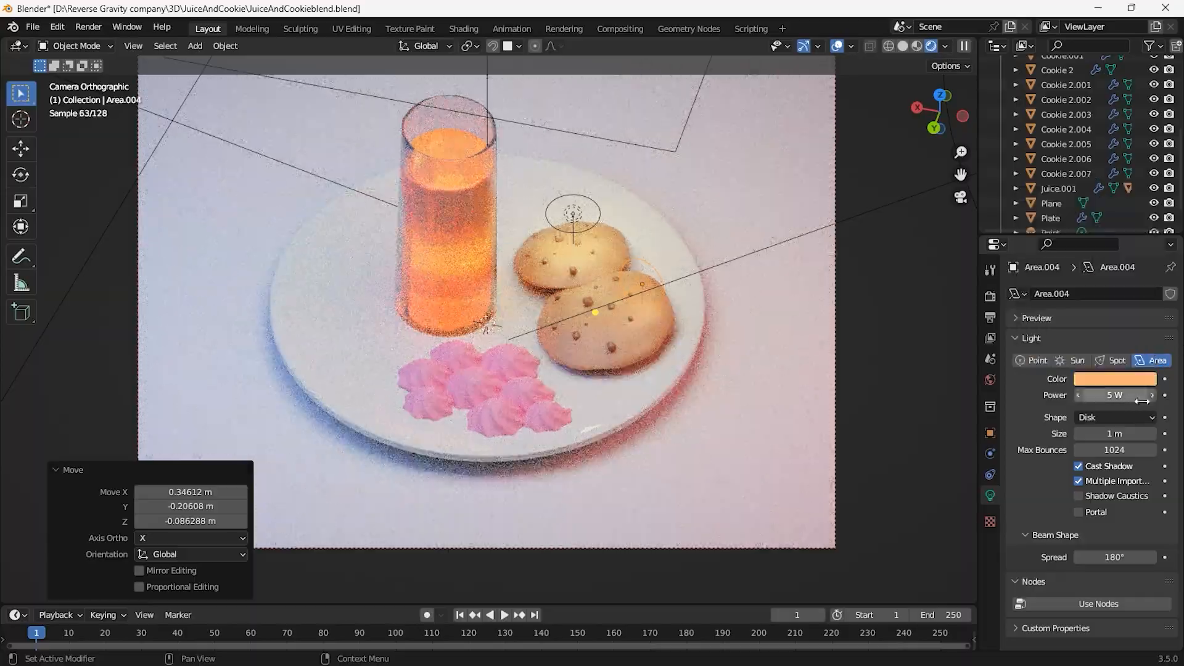
Duplicate the orange disk light and move the copy above the swirl cookies.
key(shift+d)
click(426, 524)
middle_drag(426, 525, 639, 383)
scroll(639, 384, up, 6)
key(g)
click(750, 361)
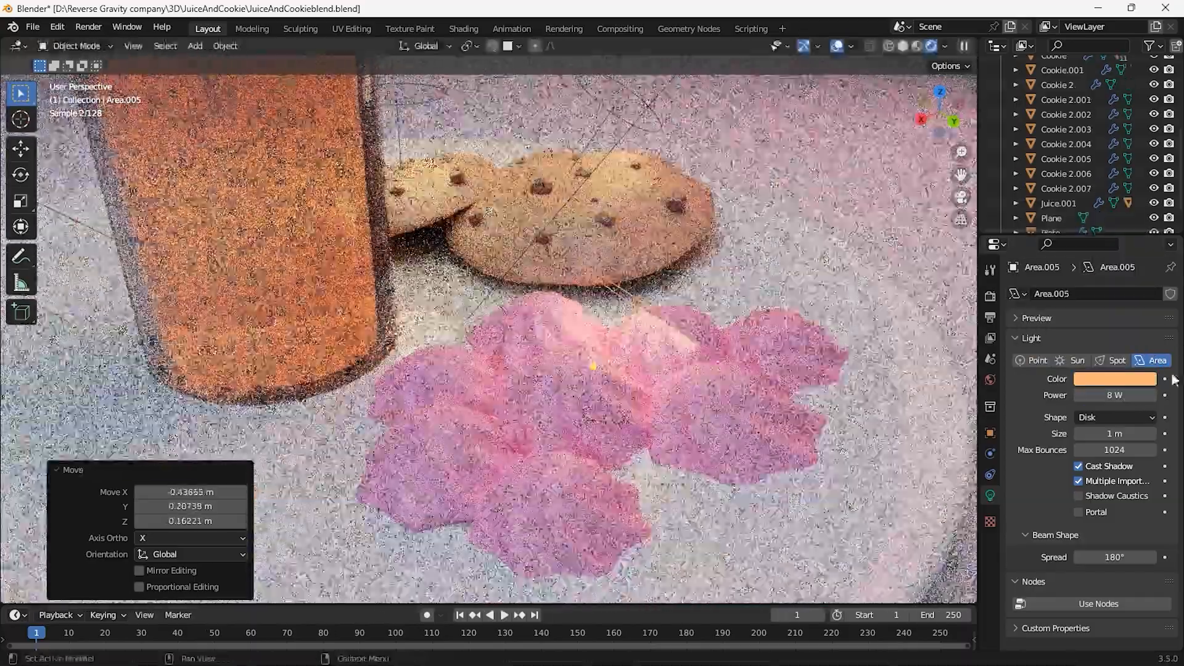
Set the swirl cookies' light to light pink at 15 W, return to the camera view and save the file.
click(1110, 380)
click(1090, 250)
double_click(1115, 397)
text(15)
key(Return)
middle_drag(750, 426, 693, 404)
key(KP_0)
key(ctrl+s)
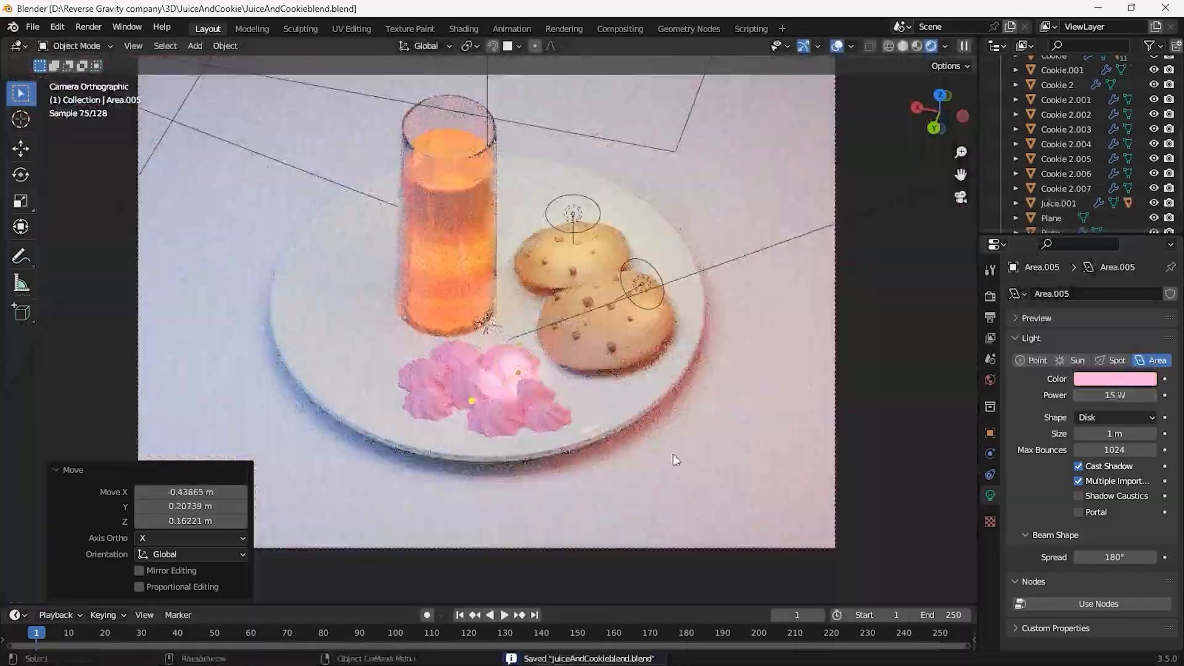
Rotate and reposition the light over the swirl cookies and raise it about 0.39 m along Z.
key(g)
click(698, 321)
key(r)
click(685, 308)
key(g)
click(670, 308)
key(g)
click(660, 314)
key(g)
key(z)
click(660, 303)
Try a power of 25 W and a bright green colour on the swirl cookies' light.
double_click(1114, 396)
text(2)
click(1115, 379)
click(1048, 213)
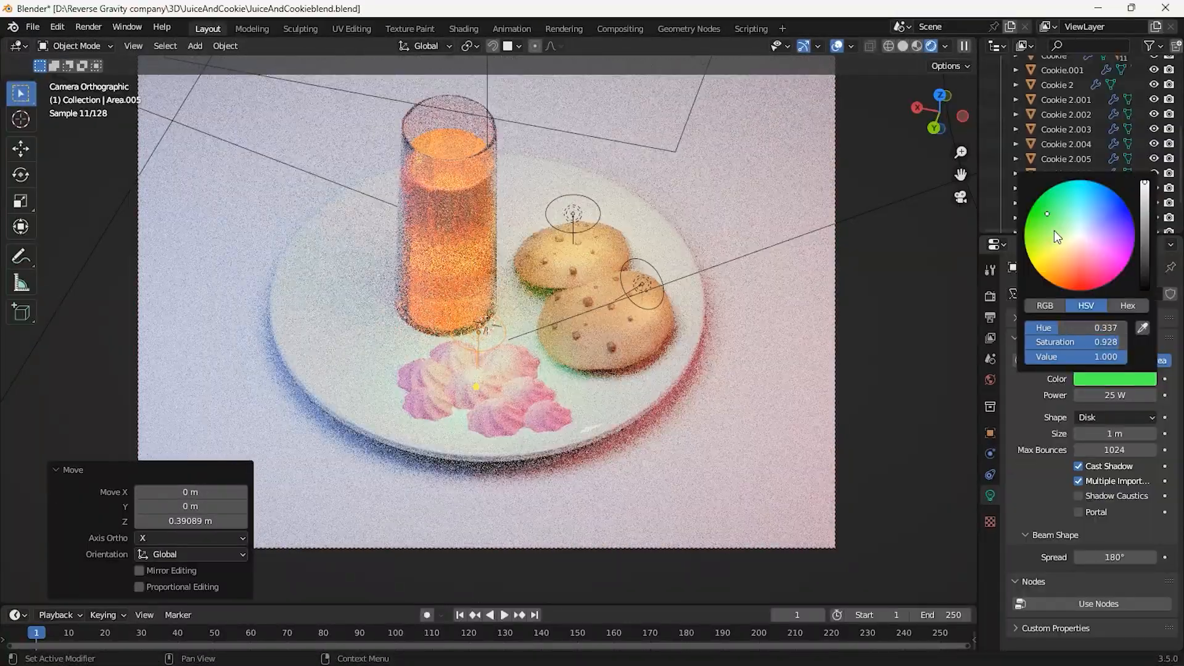
Set the swirl cookies' light to a soft salmon colour at 16 W and shift it slightly.
click(1084, 259)
click(1077, 255)
double_click(1115, 395)
text(16g)
click(952, 539)
Try another placement for the light above the swirl cookies.
key(g)
click(692, 516)
key(ctrl+z)
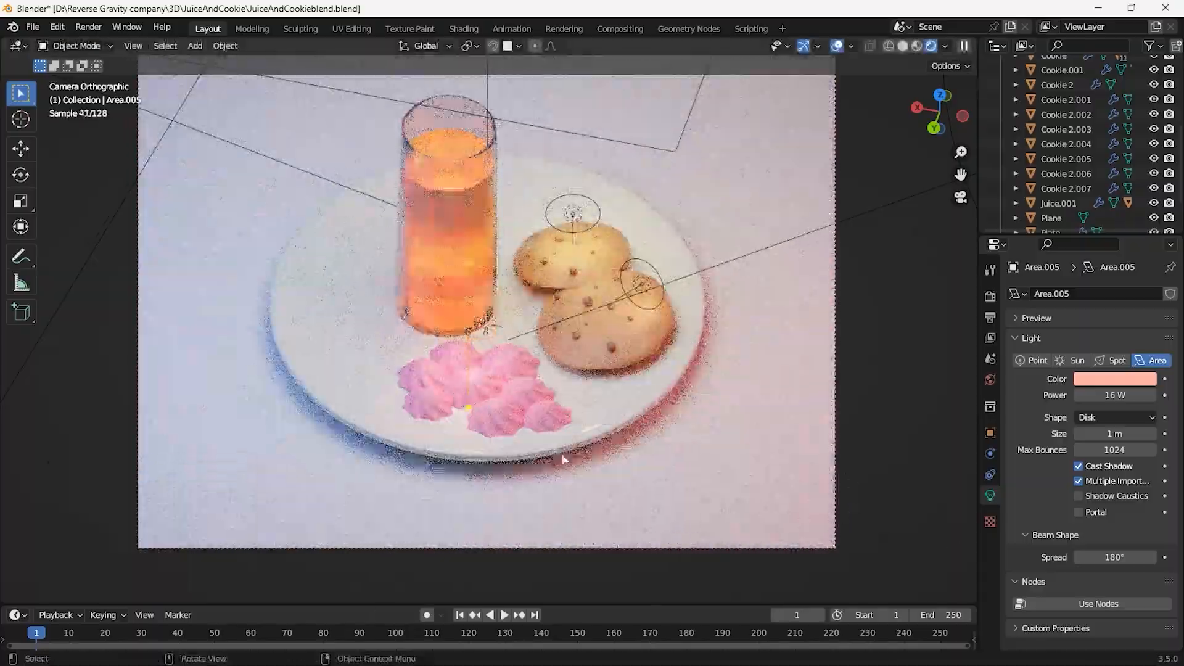
Rotate and nudge the front swirl cookie to adjust how it sits in the pile.
click(499, 417)
key(r)
click(524, 444)
key(g)
click(516, 439)
key(r)
click(734, 458)
key(g)
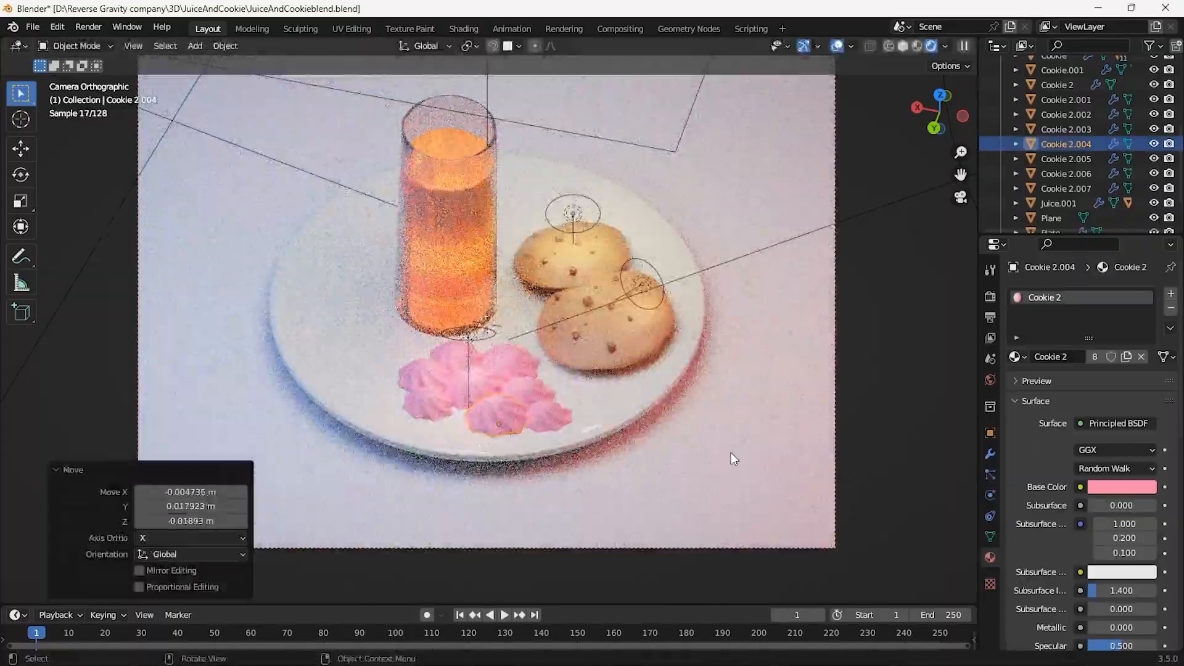
key(r)
click(492, 415)
key(g)
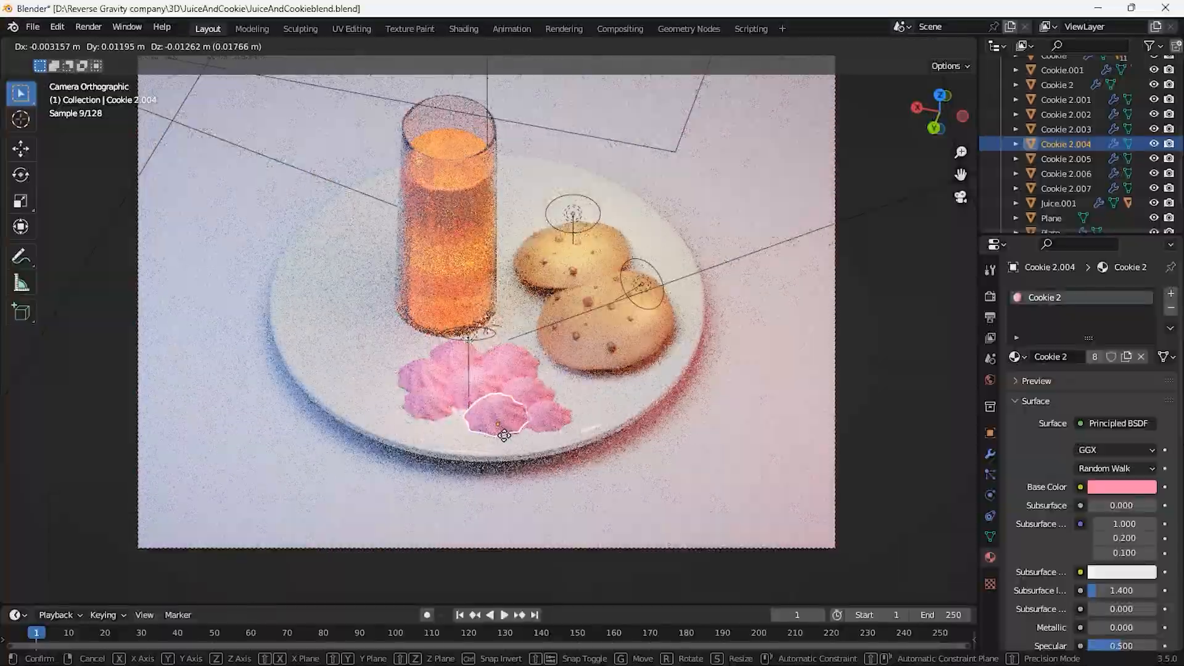
click(504, 435)
click(742, 534)
Move and rotate the swirl cookie at the pile's front-left edge closer to its neighbours.
click(429, 404)
key(g)
click(437, 402)
key(r)
click(488, 443)
key(g)
click(488, 441)
click(698, 472)
Nudge the swirl cookie at the pile's right end slightly outward and deselect it.
click(550, 416)
key(g)
click(559, 413)
click(723, 464)
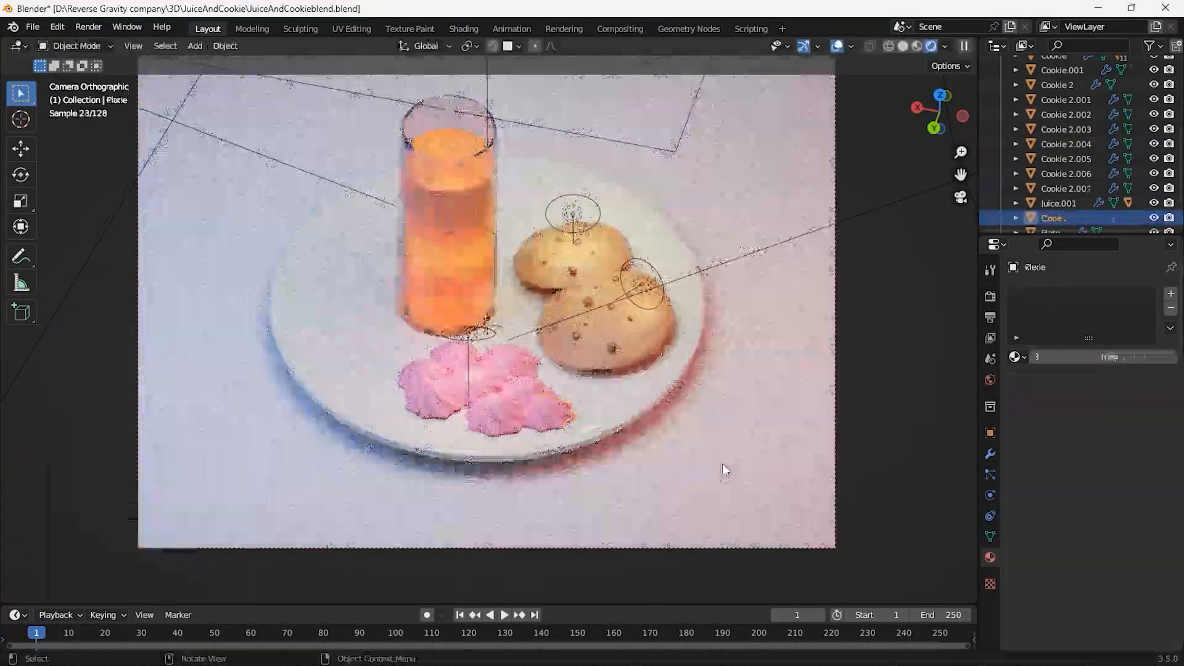